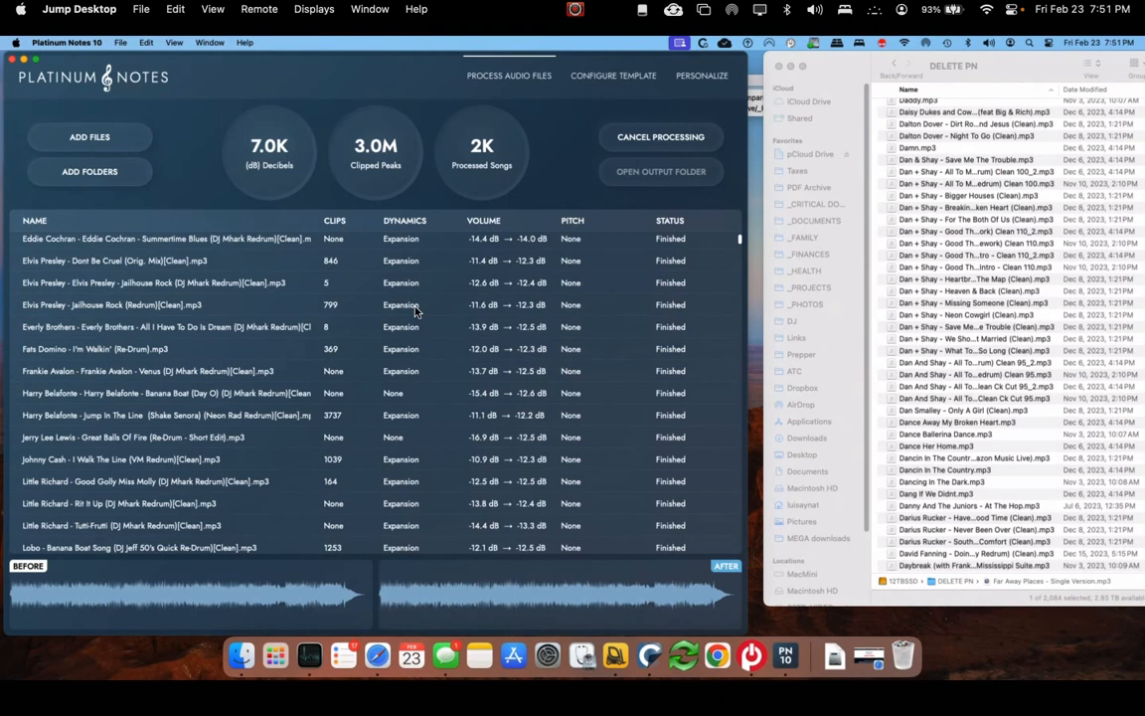
Review the template configuration and the Processor Load preferences
click(612, 76)
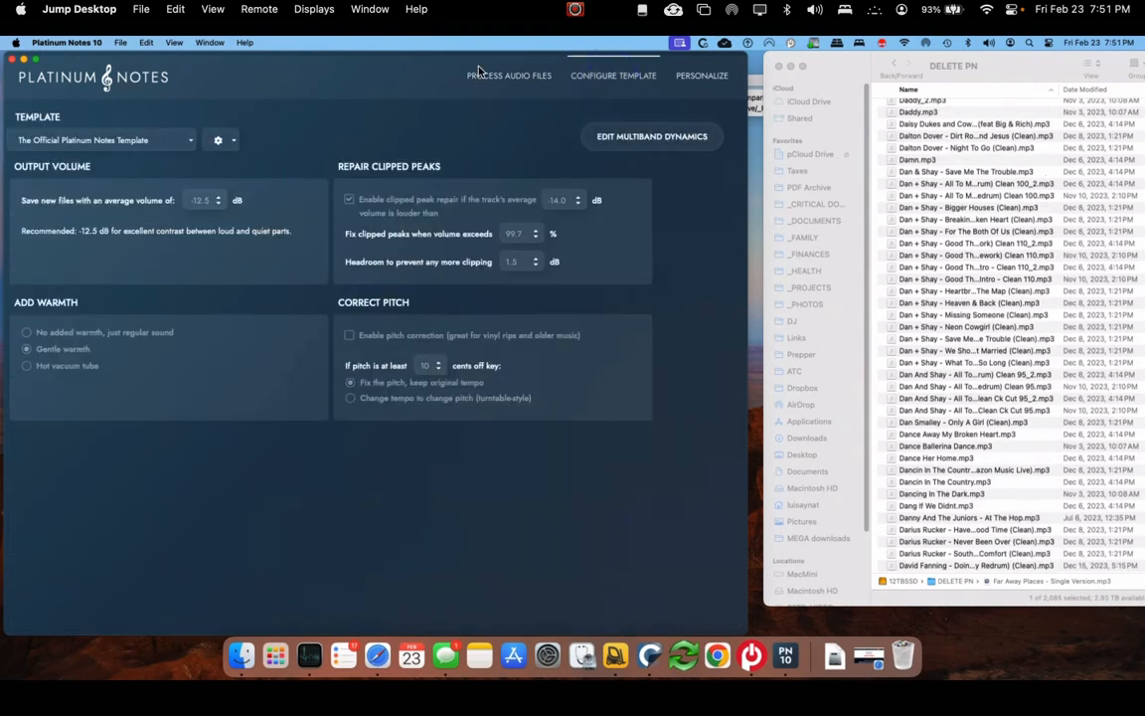
click(702, 78)
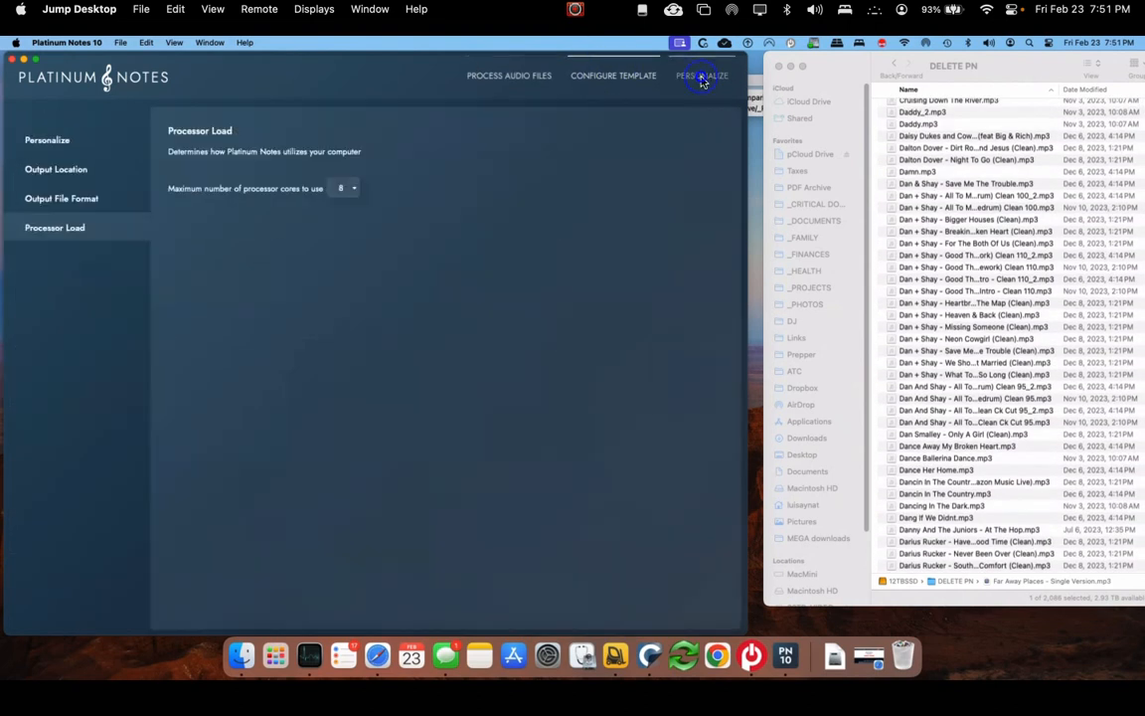
click(624, 84)
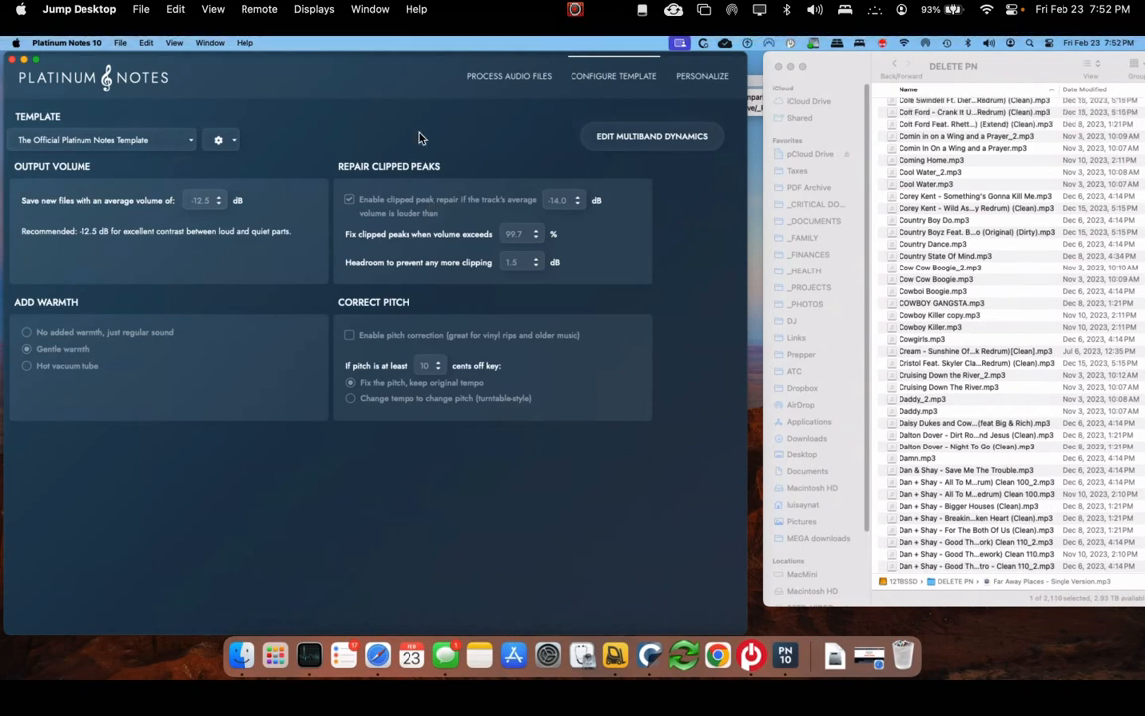
Compare the before and after waveforms of several processed songs, including Drive You Out Of My Mind.mp3 and Bill Haley's Rock Around The Clock
click(509, 75)
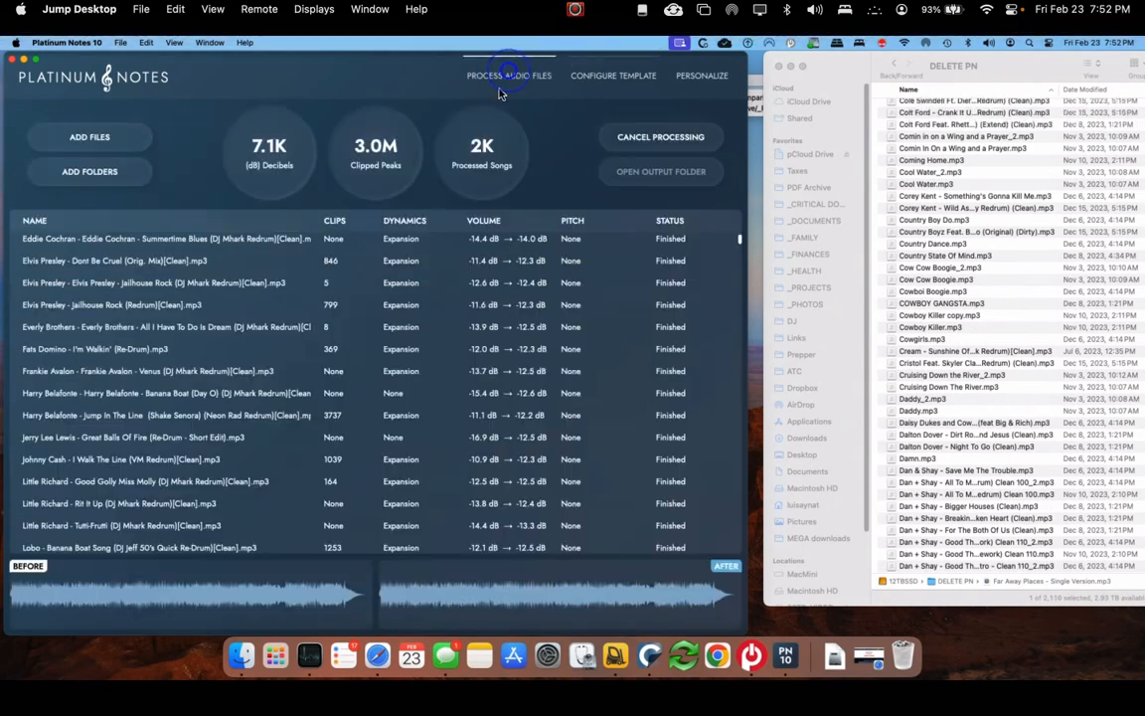
click(274, 333)
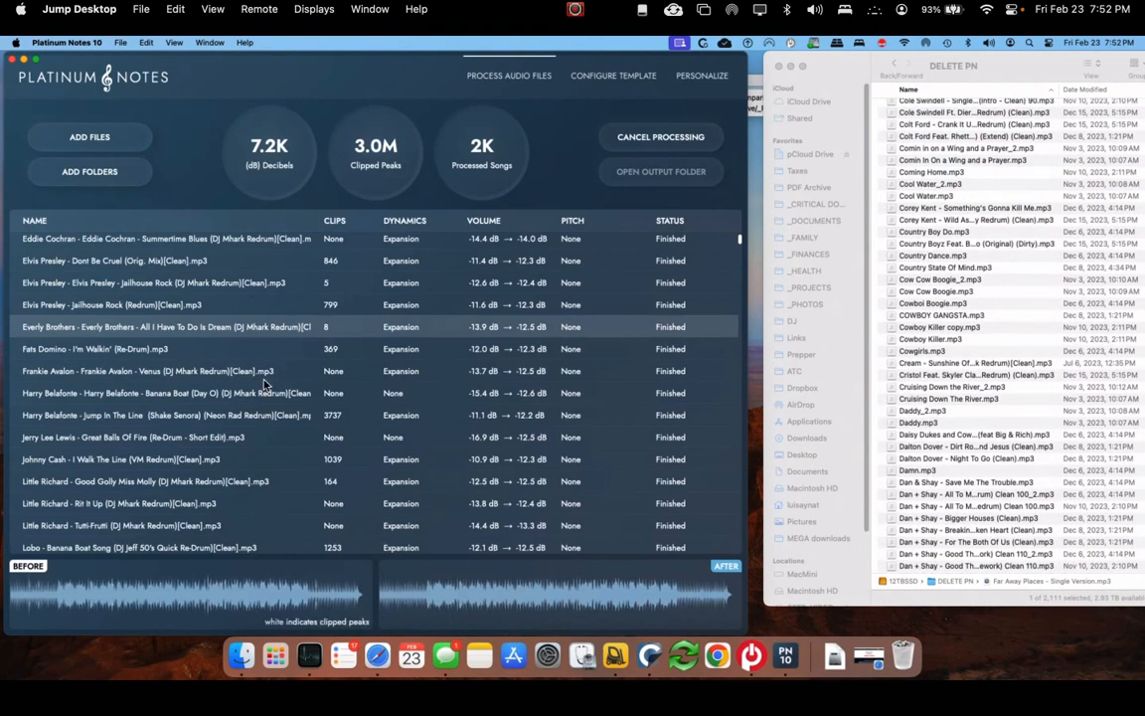
click(265, 381)
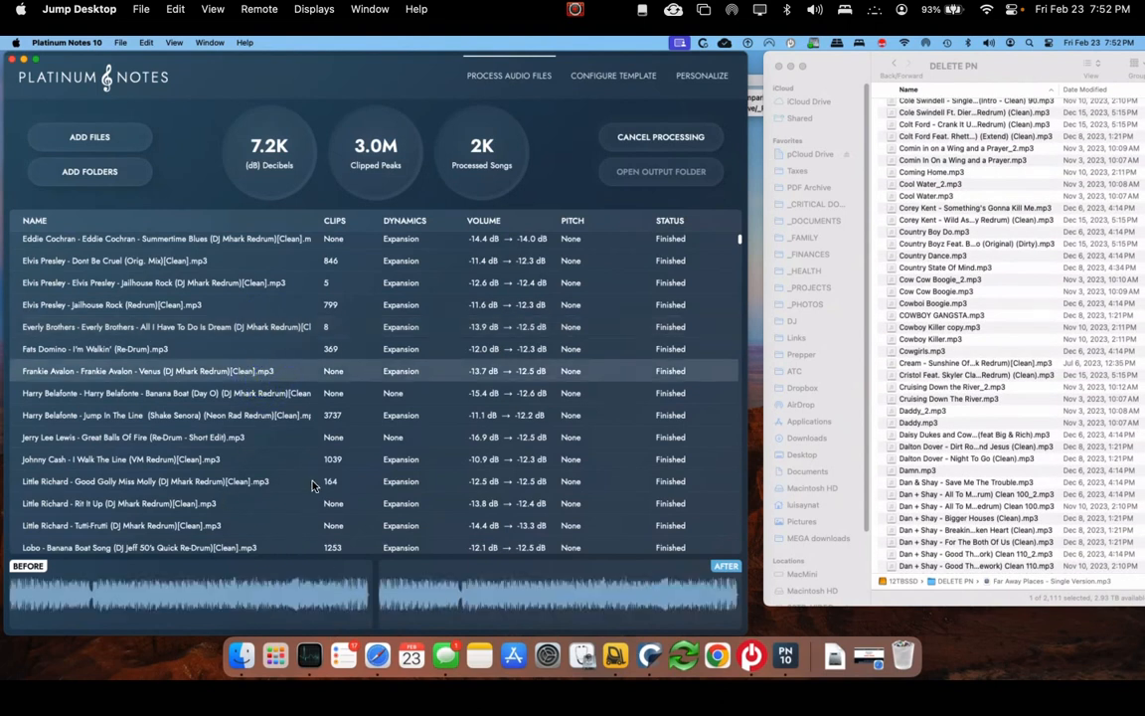
scroll(313, 486, up, 10)
scroll(311, 486, up, 5)
click(316, 286)
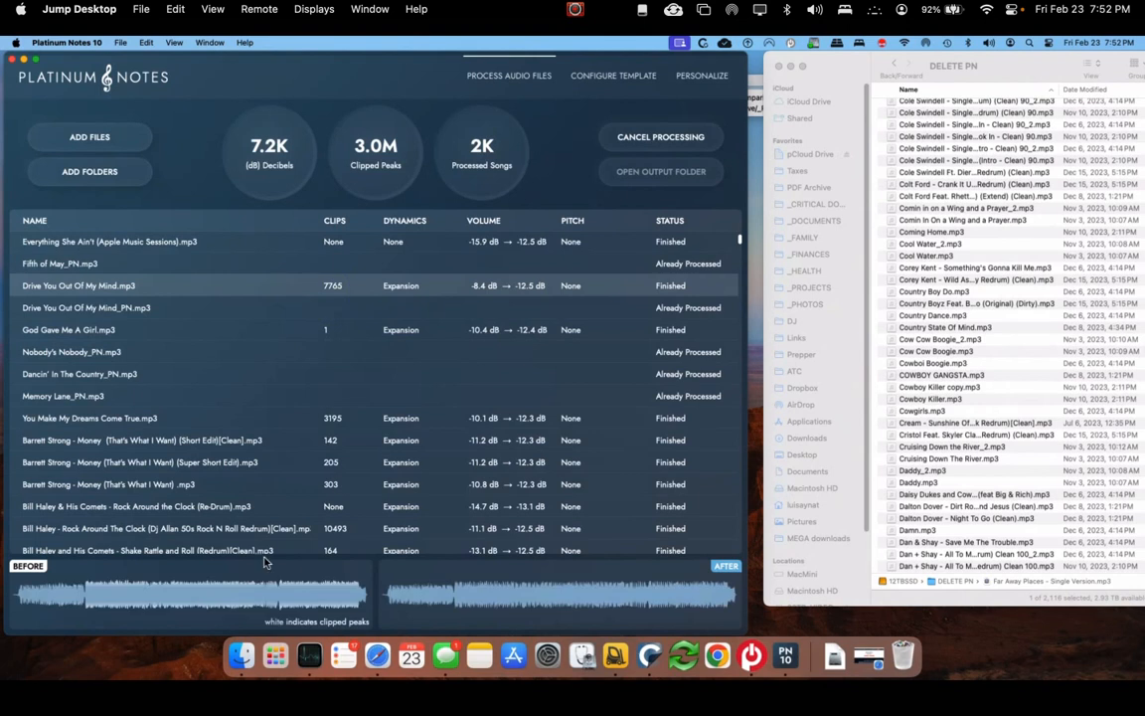
click(238, 530)
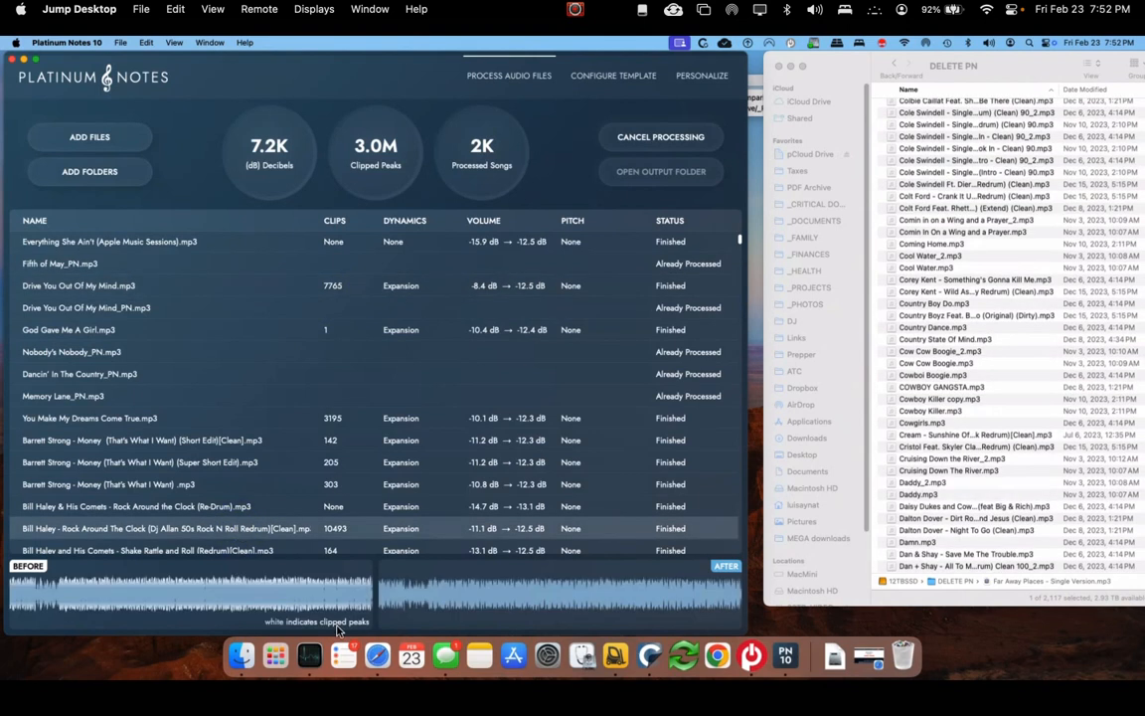
click(240, 591)
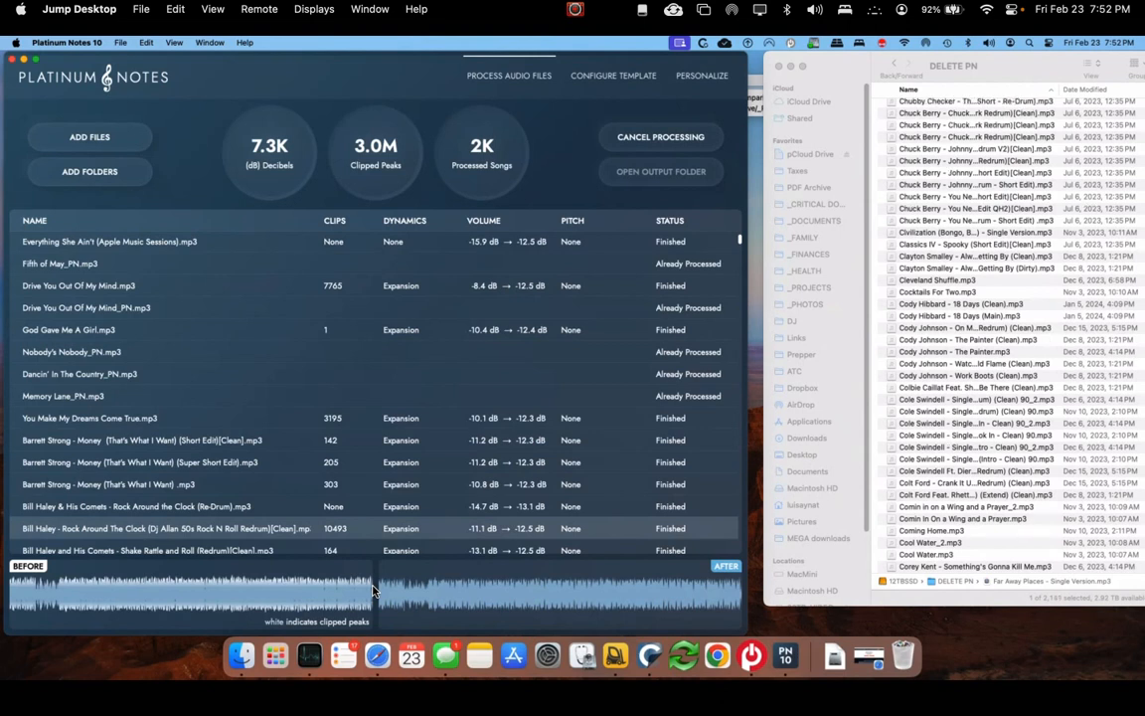
Review the template's volume, clipped peak, warmth, pitch and multiband dynamics settings, and return to the processed song list
click(590, 80)
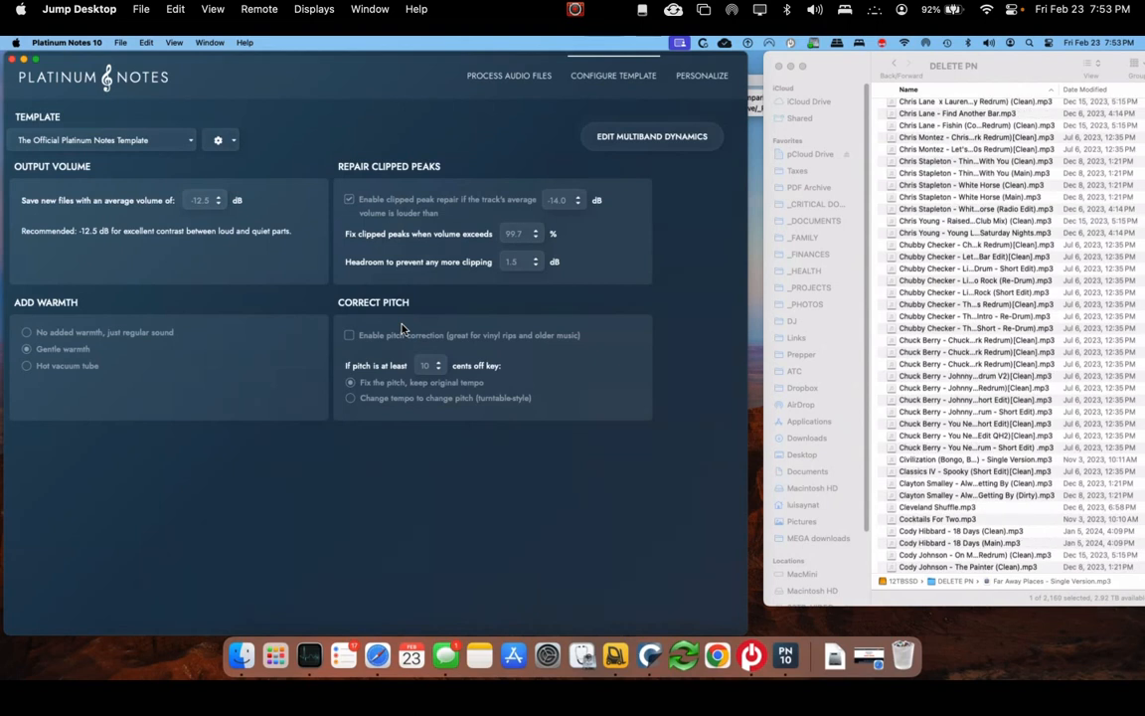
click(392, 339)
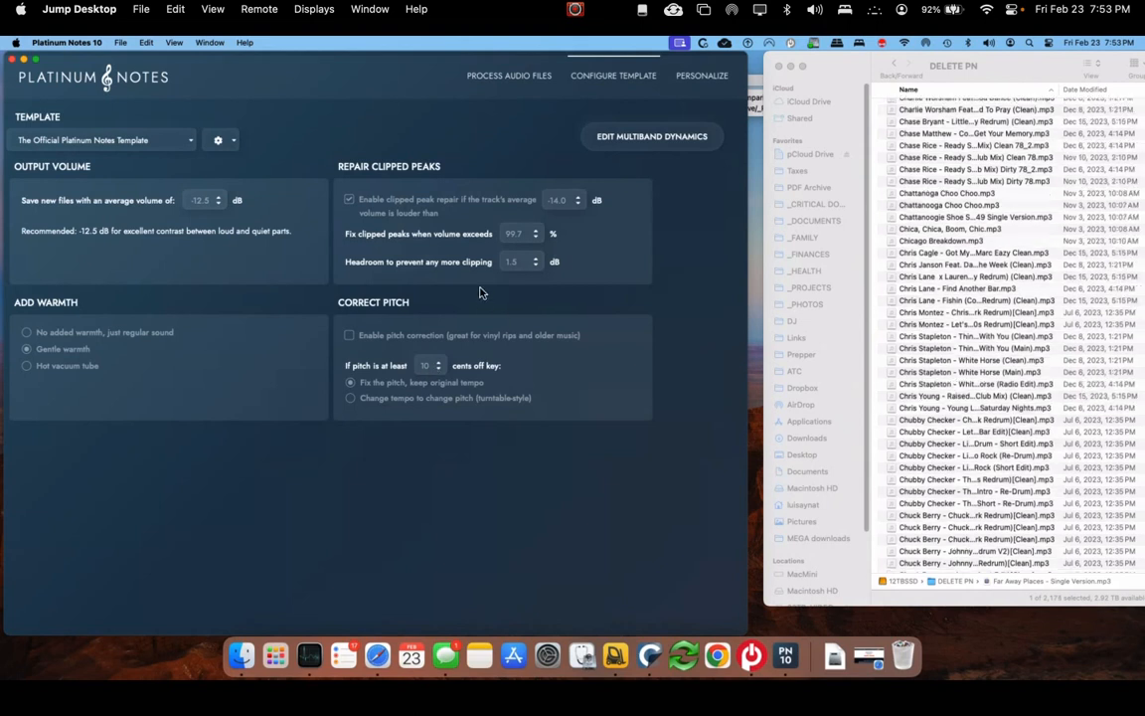
click(652, 137)
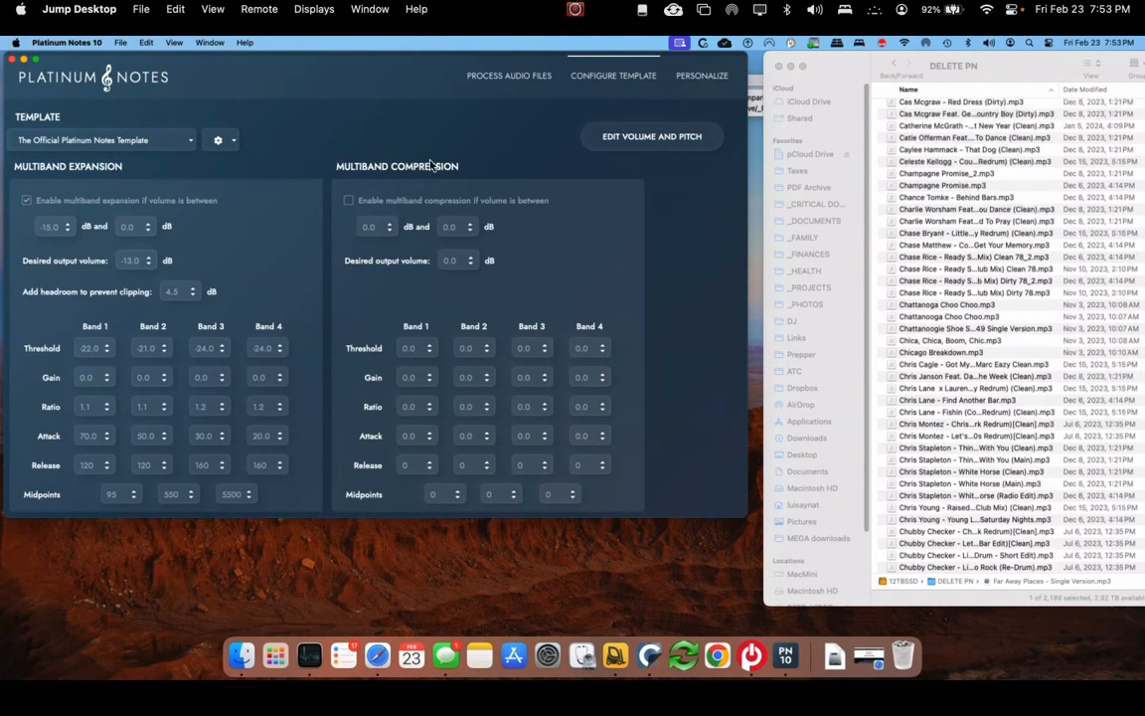
click(480, 79)
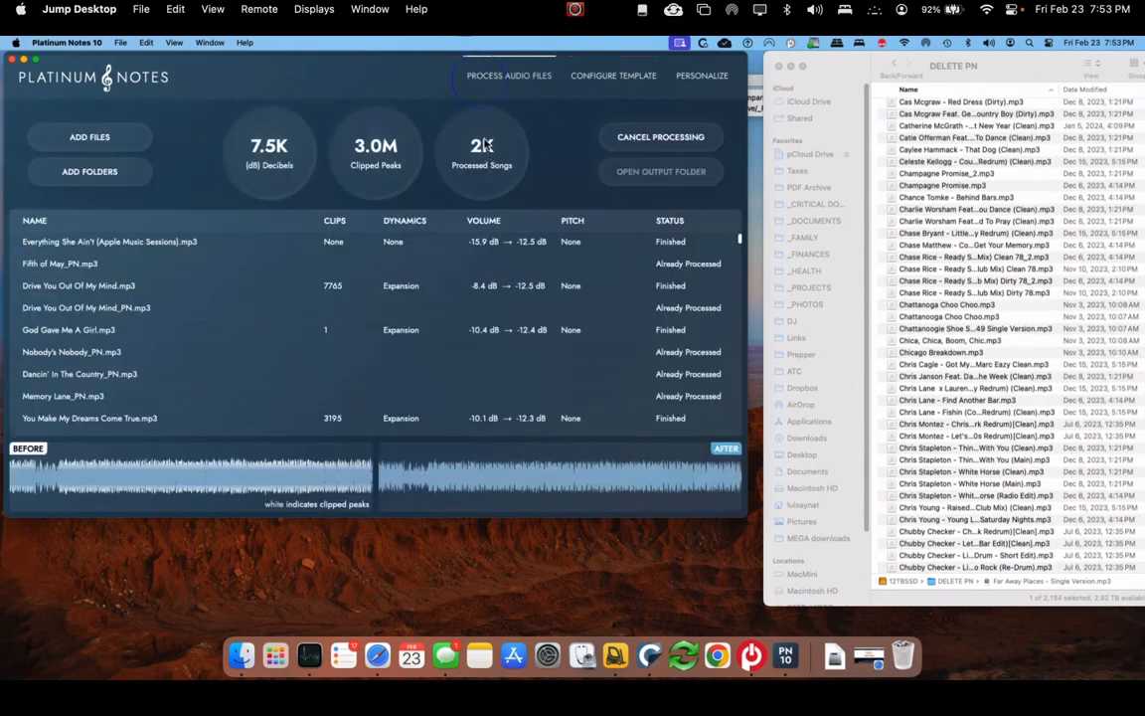
scroll(1027, 373, up, 1)
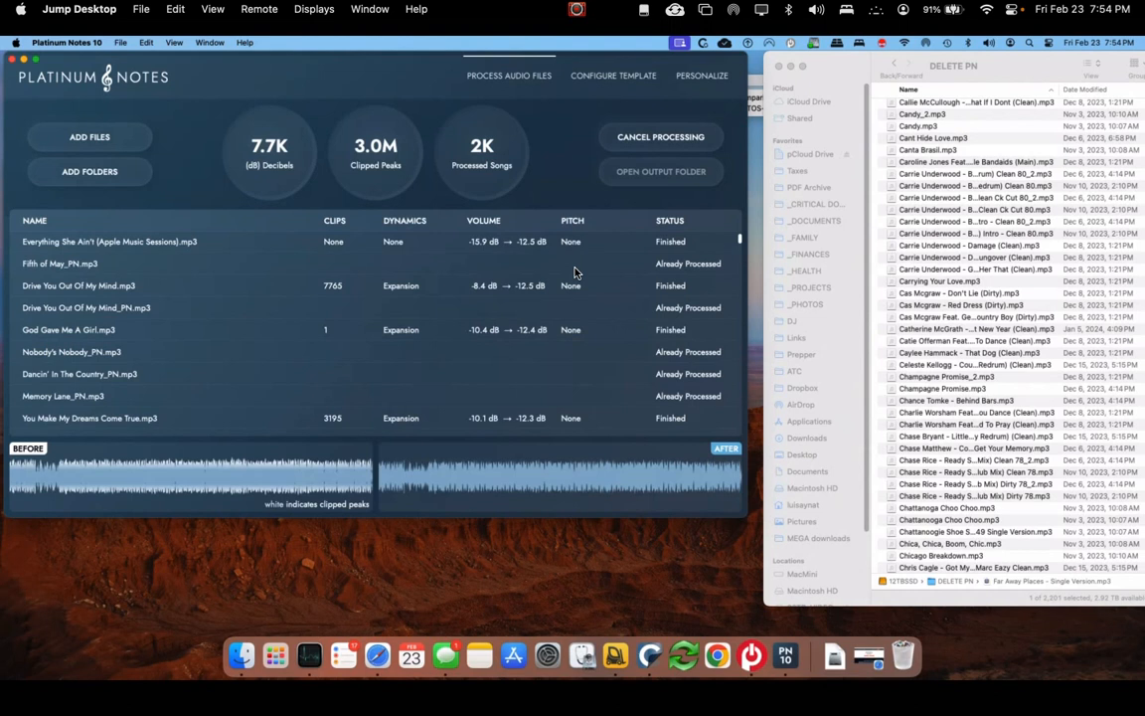
In Finder, preview Candy.mp3 from the DELETE PN folder with Quick Look, lower the playback volume and close the preview
click(936, 122)
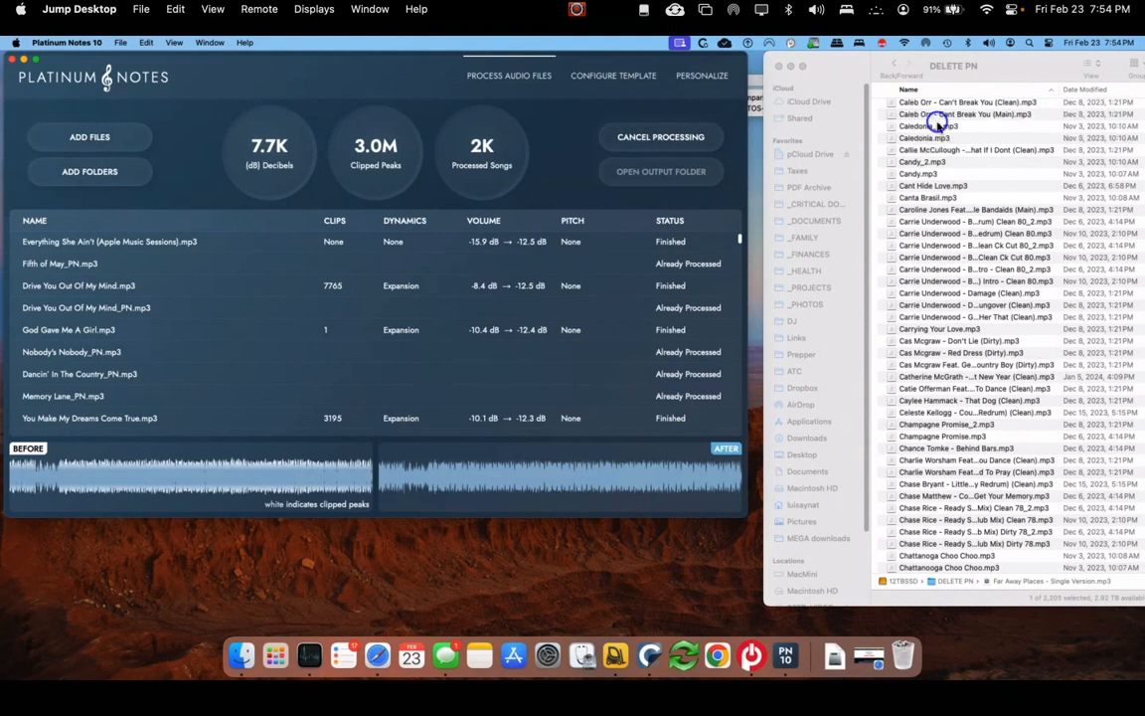
click(933, 166)
click(933, 175)
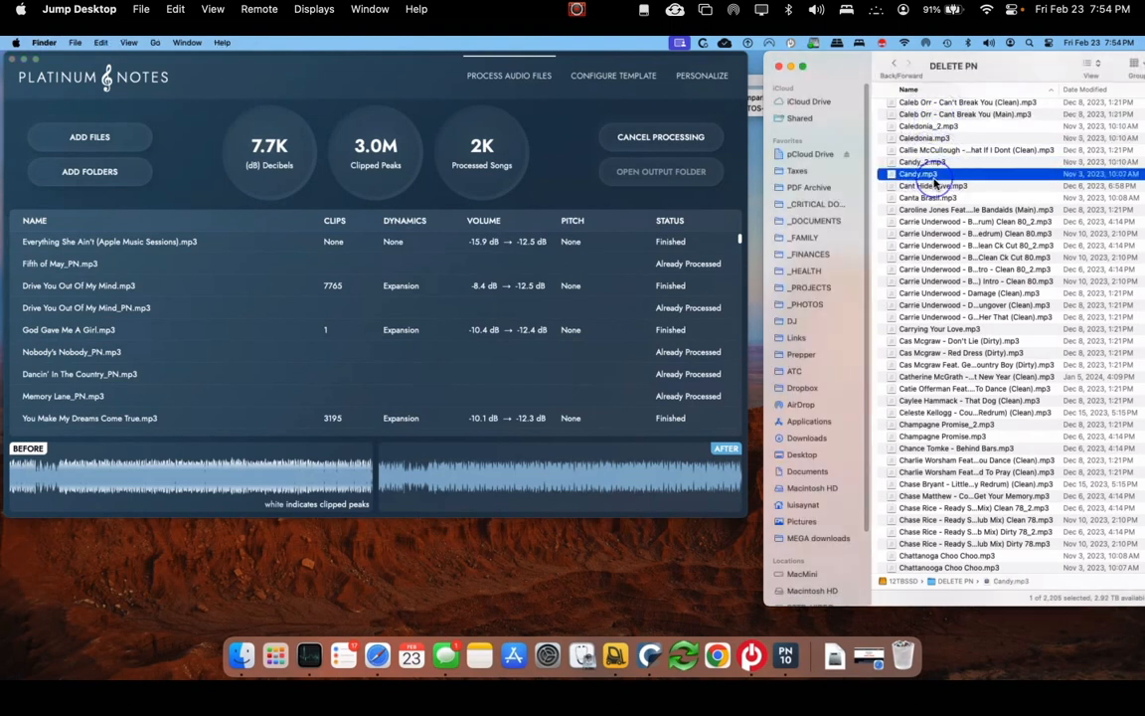
key(space)
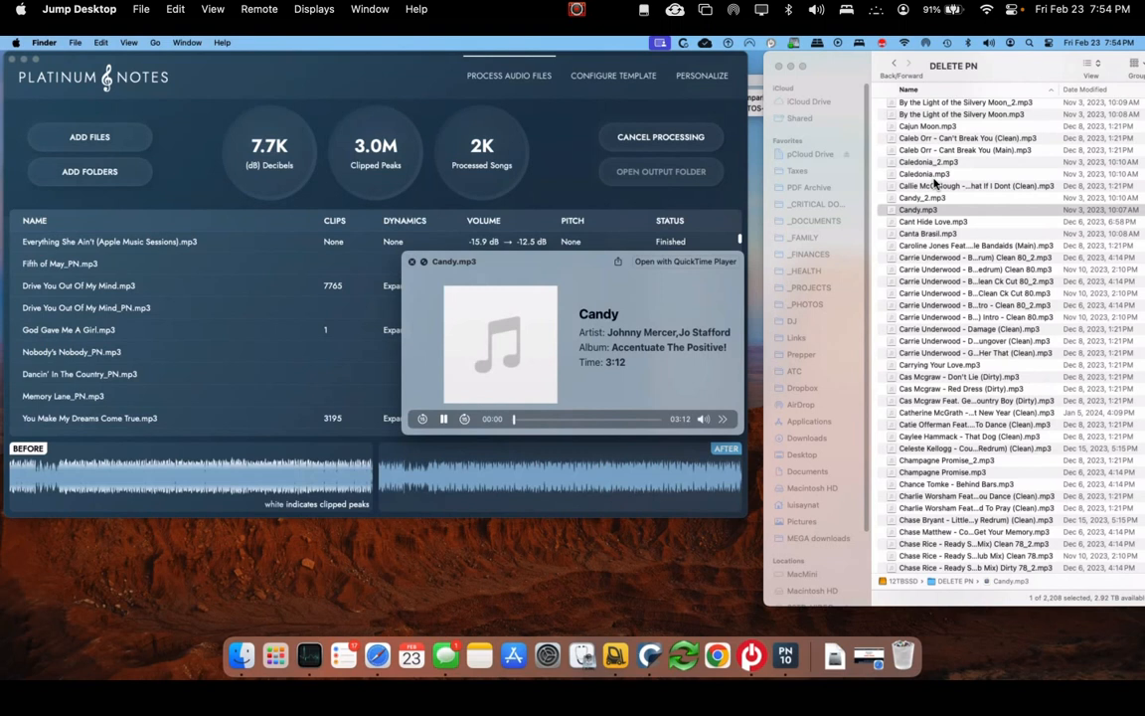
key(XF86AudioLowerVolume)
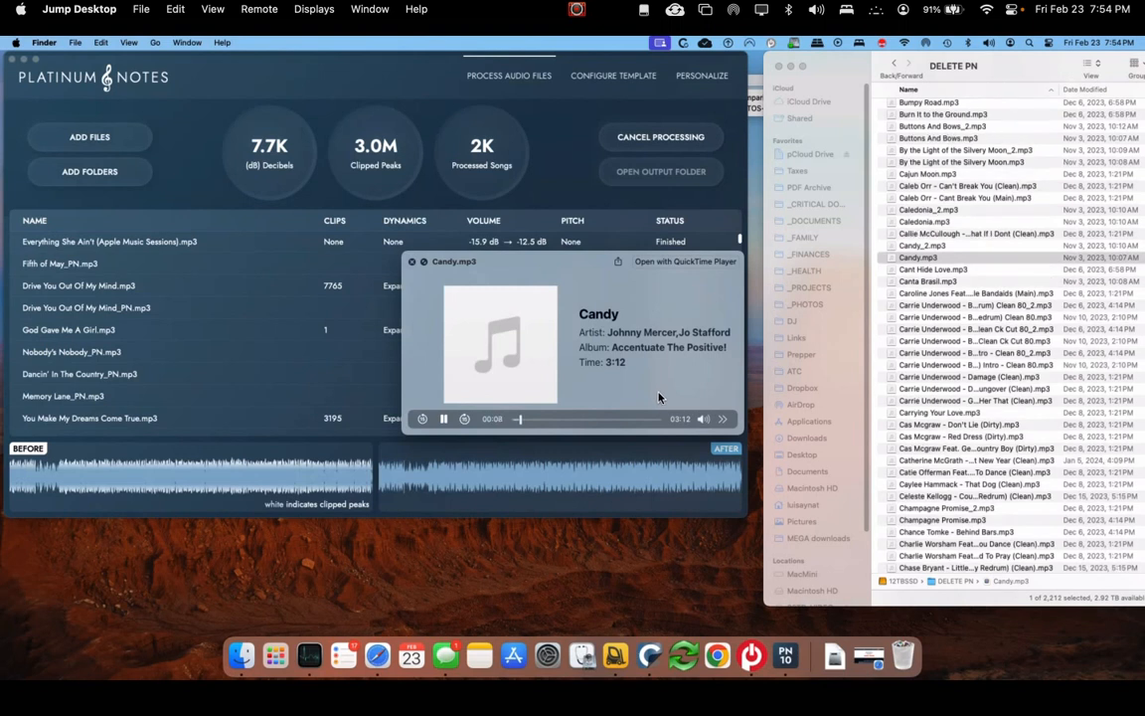
key(space)
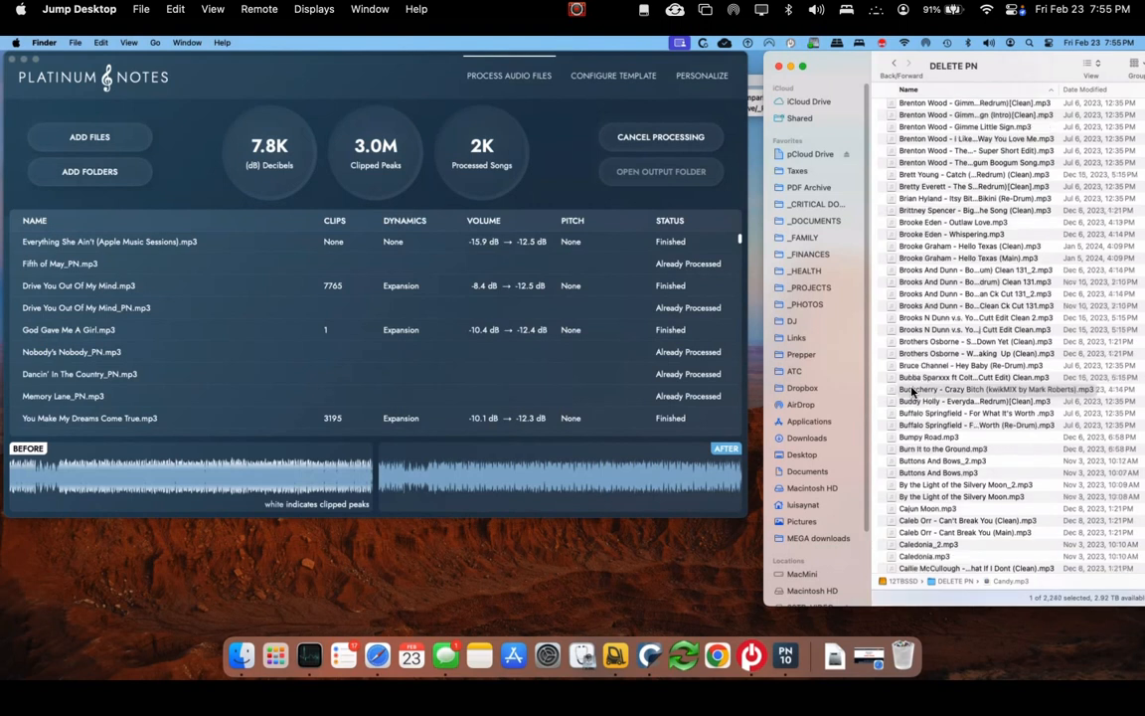
Review the output location and output file format preferences in Platinum Notes
click(597, 76)
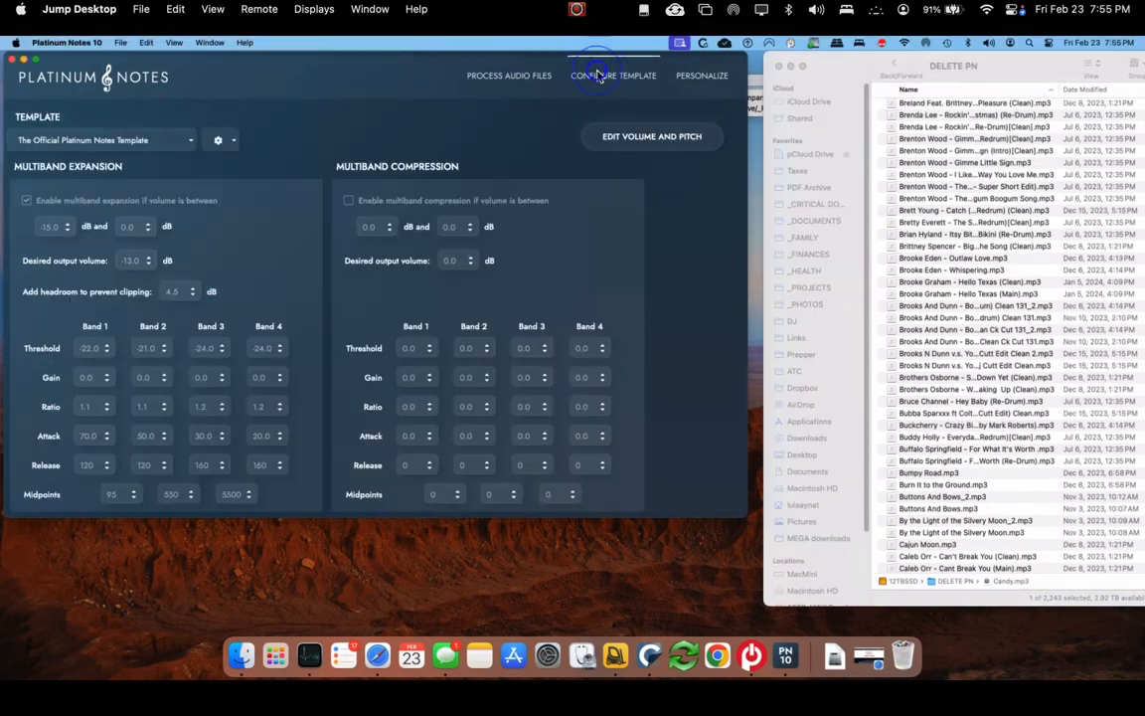
click(509, 75)
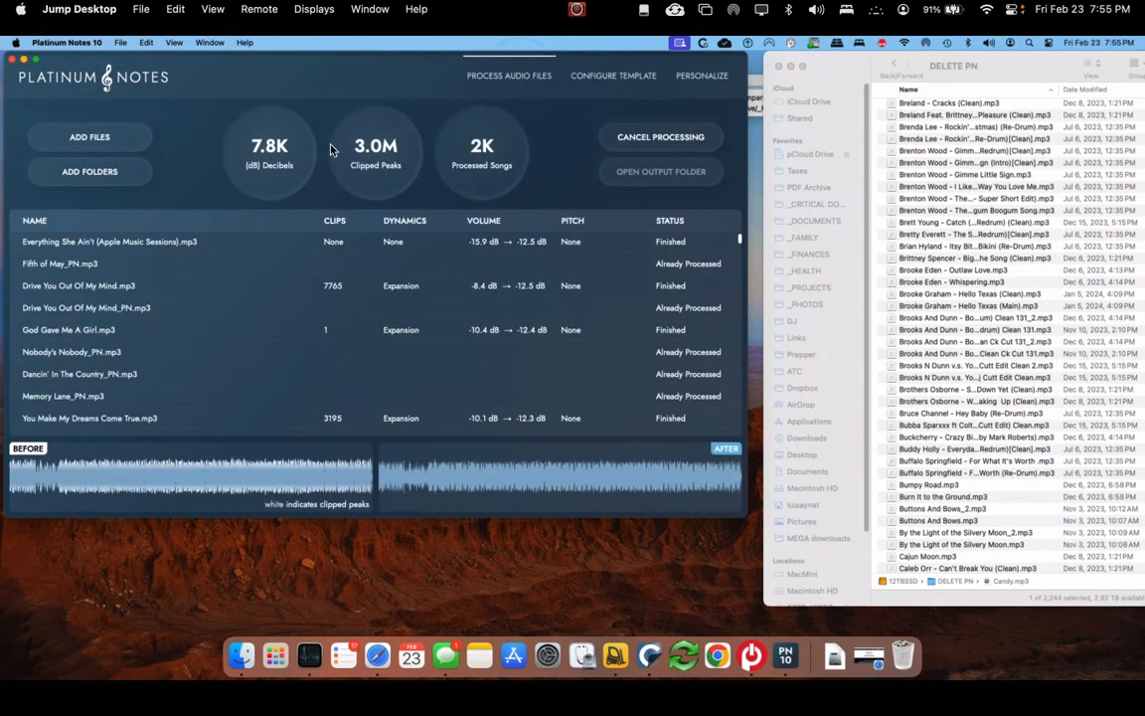
click(684, 76)
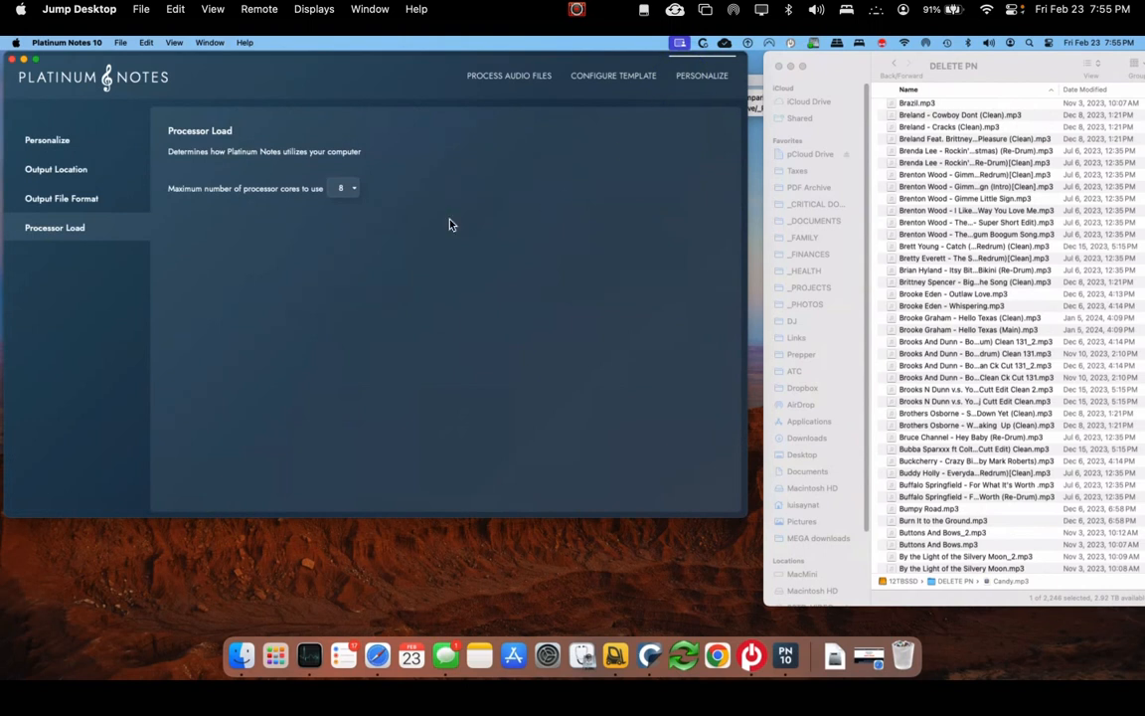
click(89, 175)
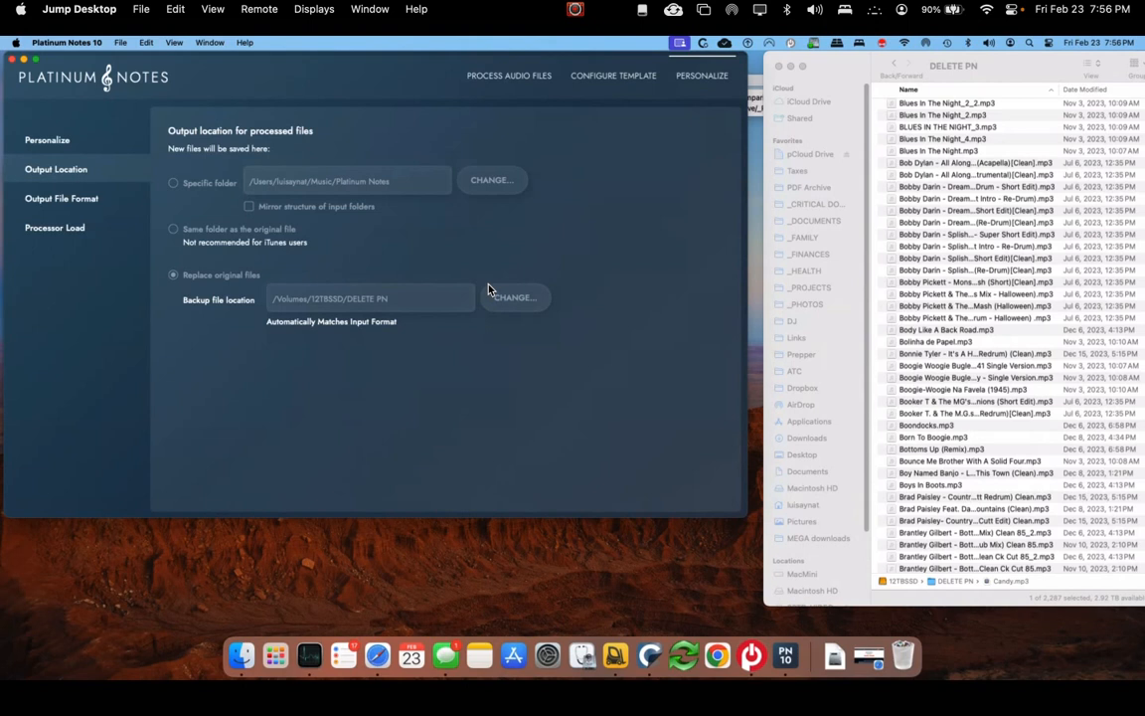
click(94, 202)
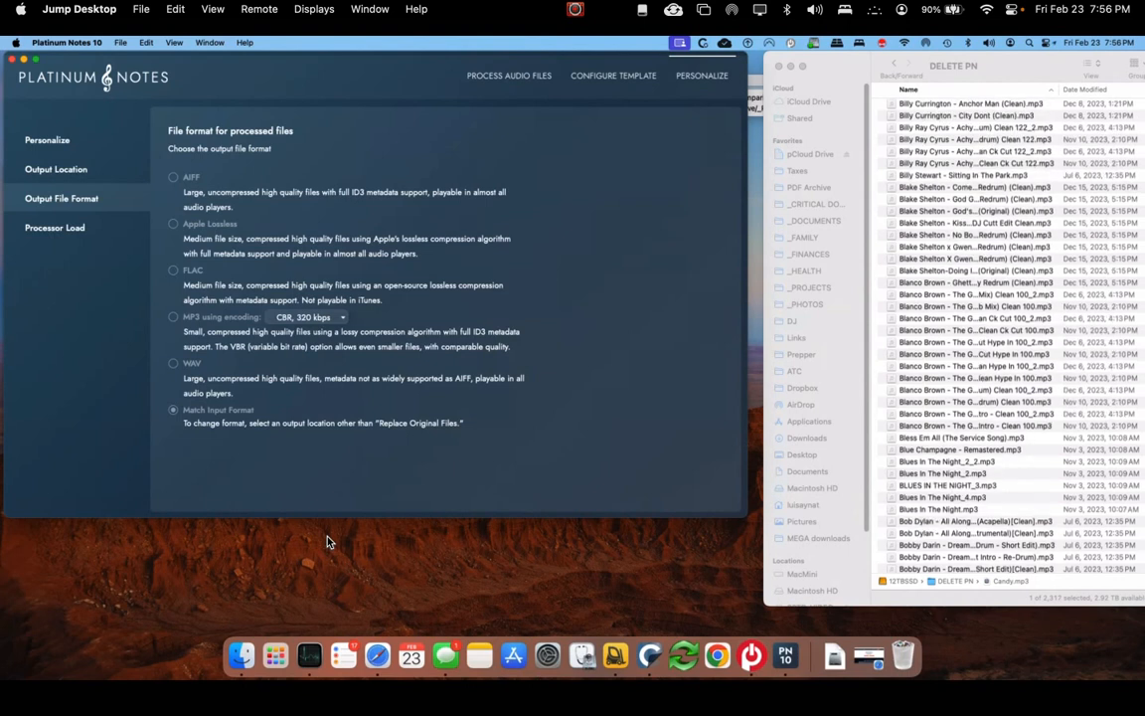
Check the internal APPLE SSD and the Macintosh HD volume's capacity in Disk Utility, and close it
click(581, 655)
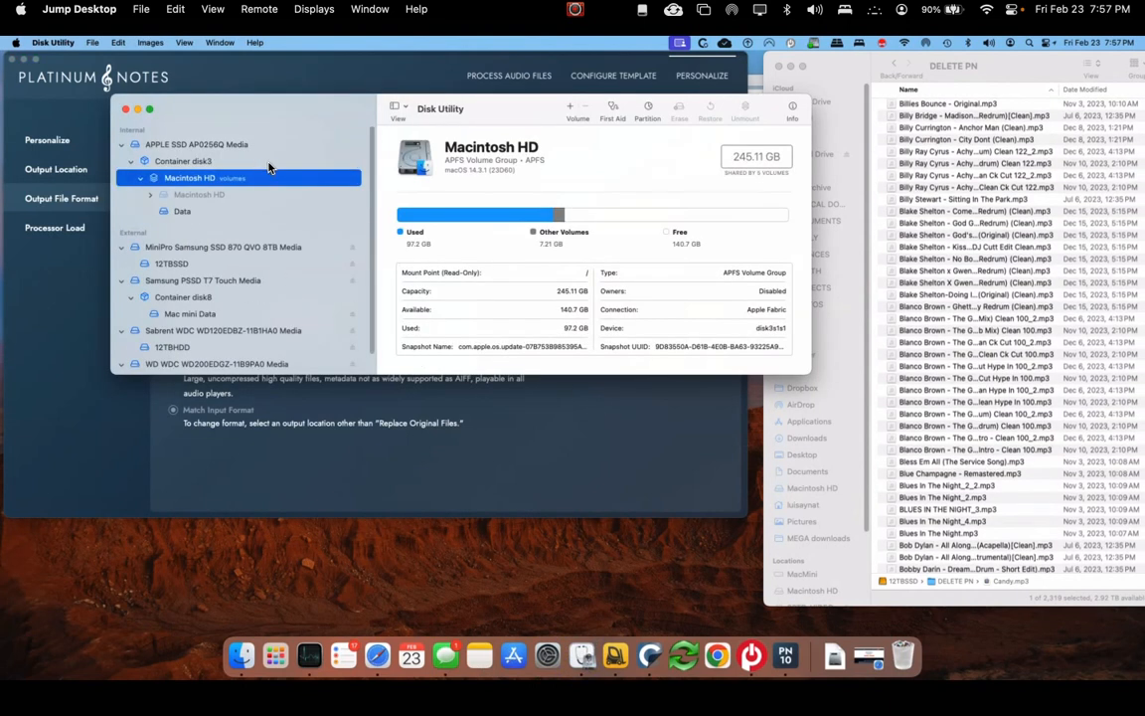
click(236, 161)
click(241, 146)
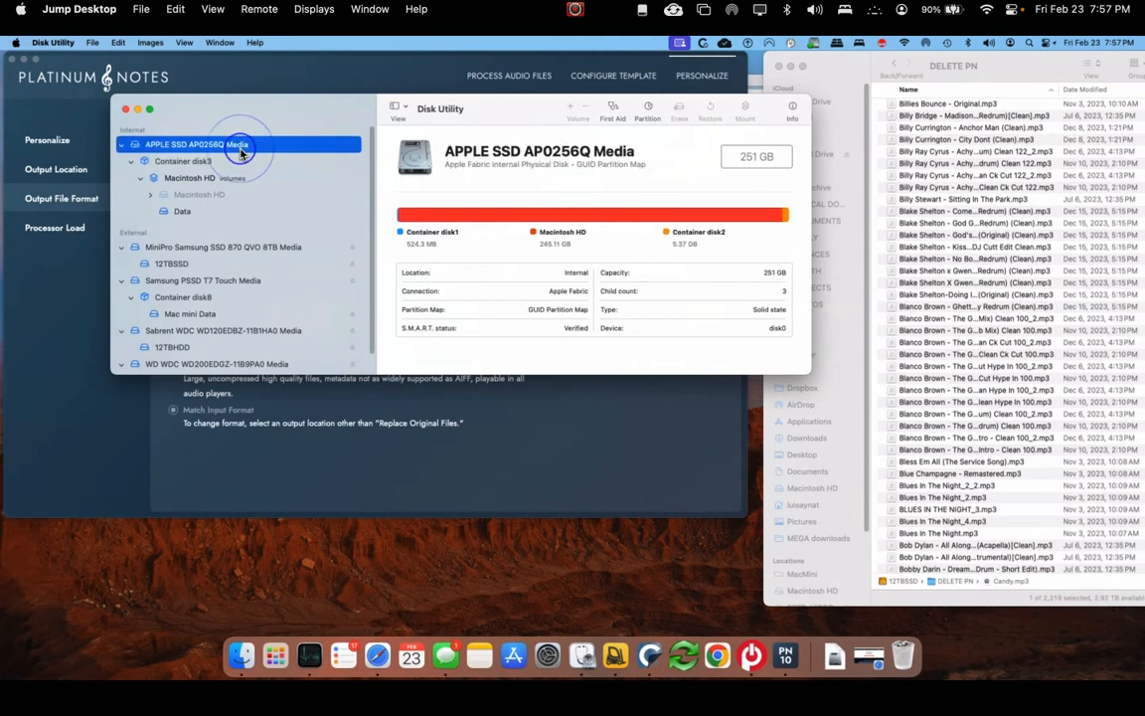
click(240, 180)
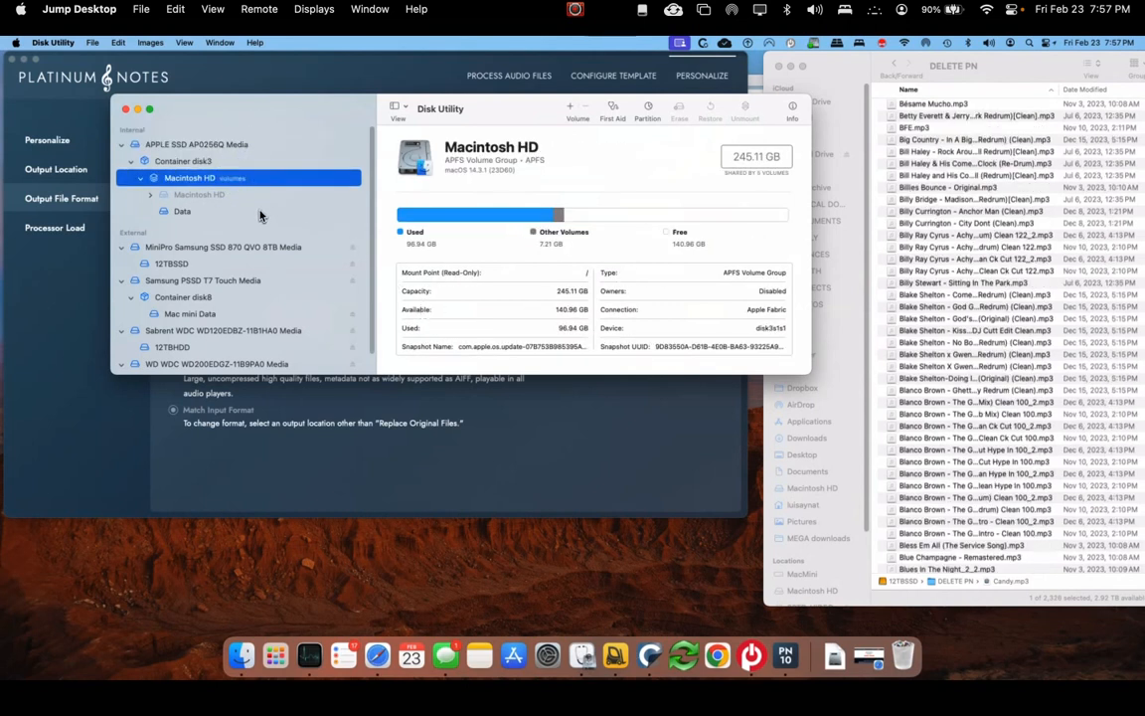
click(125, 108)
Select all the backup songs in the DELETE PN folder in Finder and move them to the Trash
click(912, 291)
scroll(919, 298, down, 10)
scroll(929, 314, down, 20)
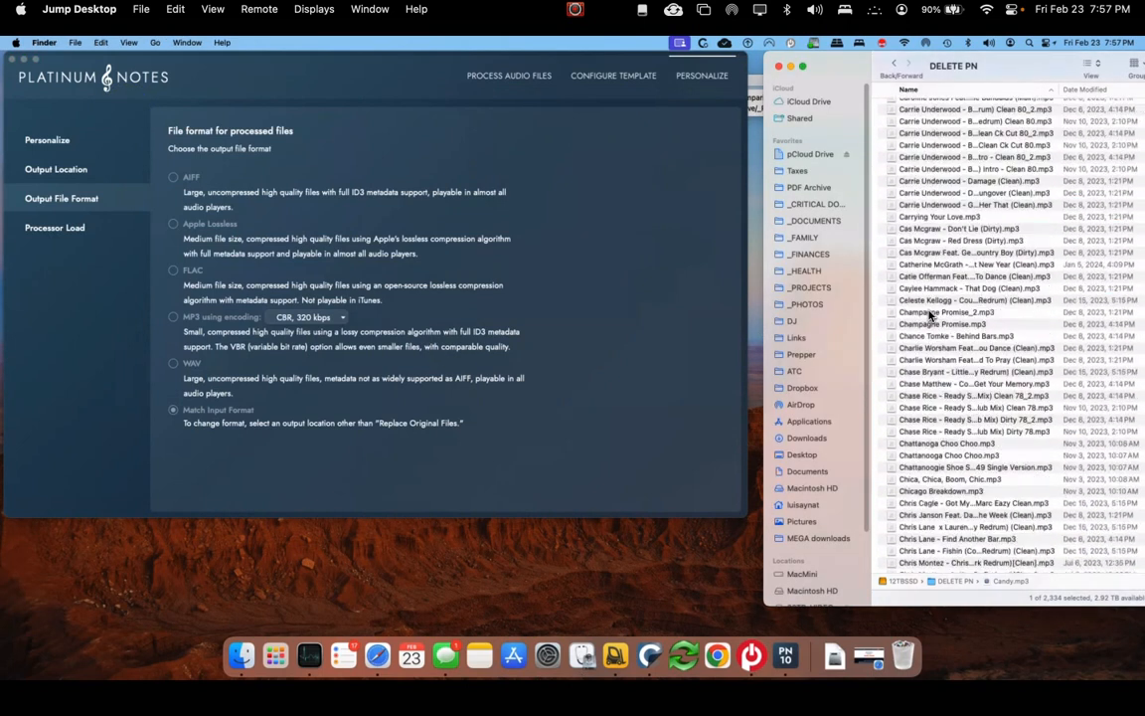
scroll(929, 314, down, 20)
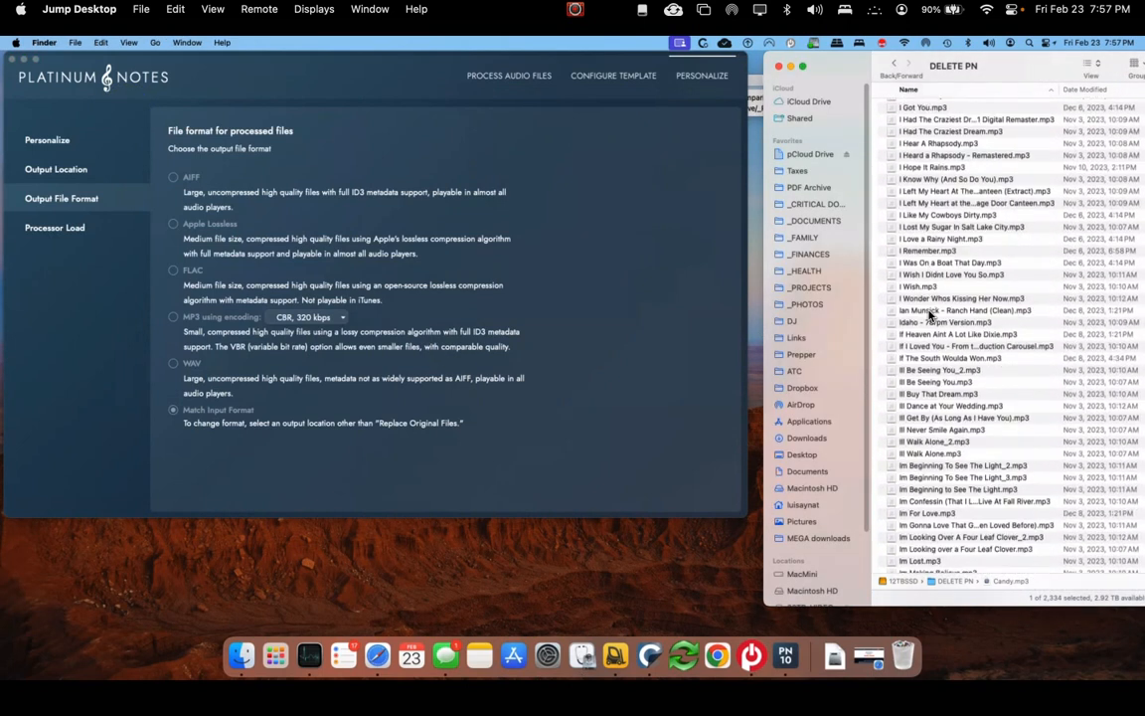
scroll(929, 315, down, 15)
click(929, 314)
key(super+a)
right_click(929, 314)
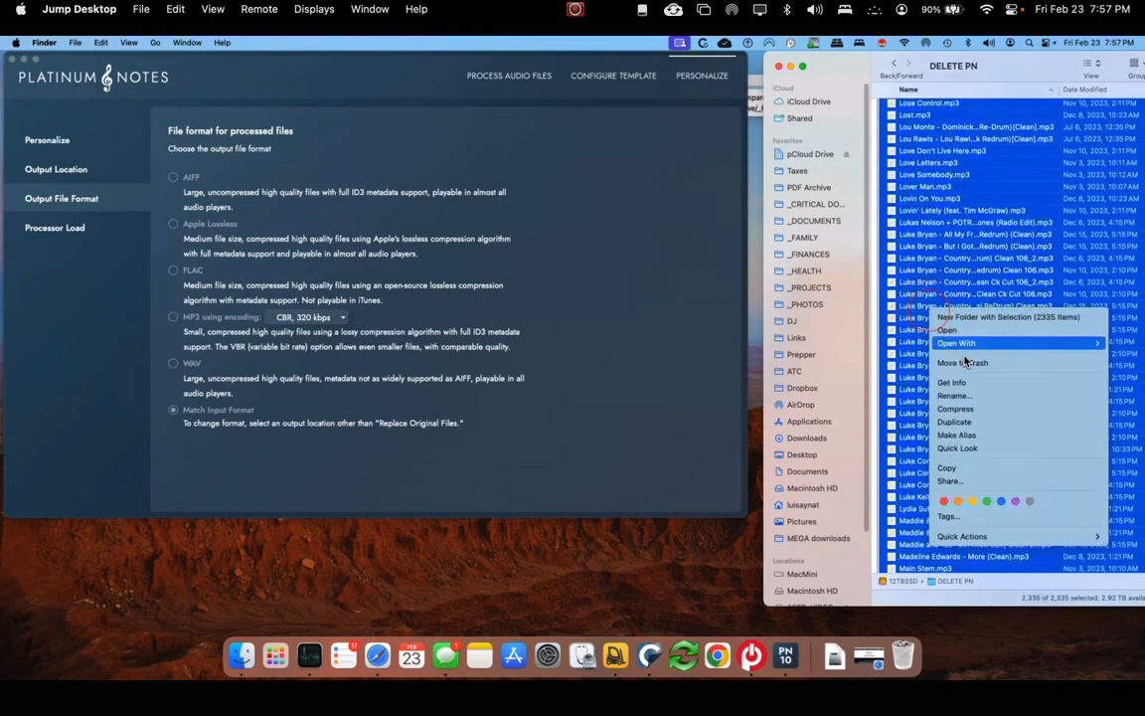
click(871, 328)
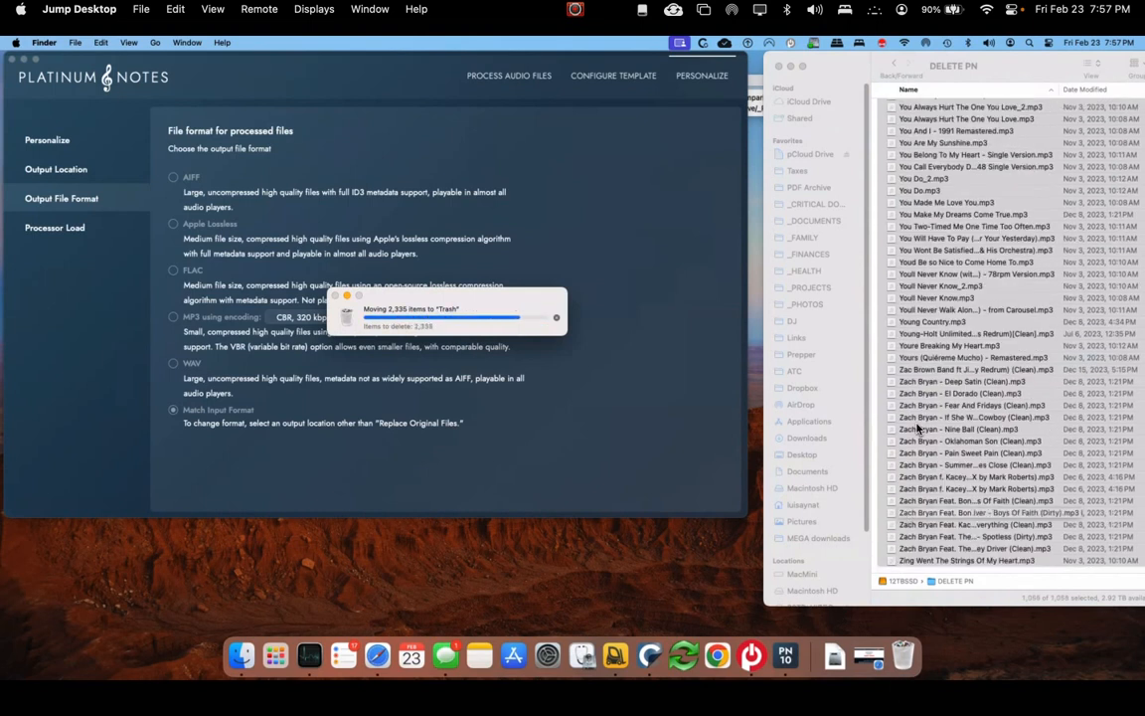
Look over the privacy settings in Platinum Notes, and inspect God Gave Me A Girl.mp3 and other entries in the processed list
click(62, 144)
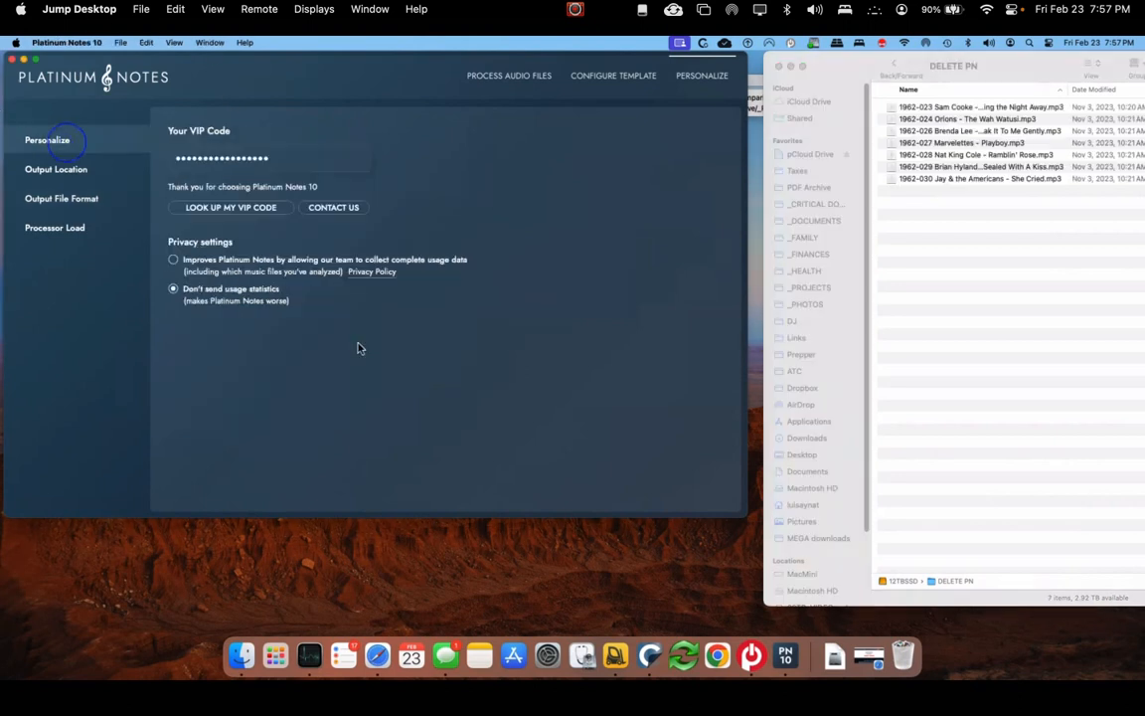
click(492, 77)
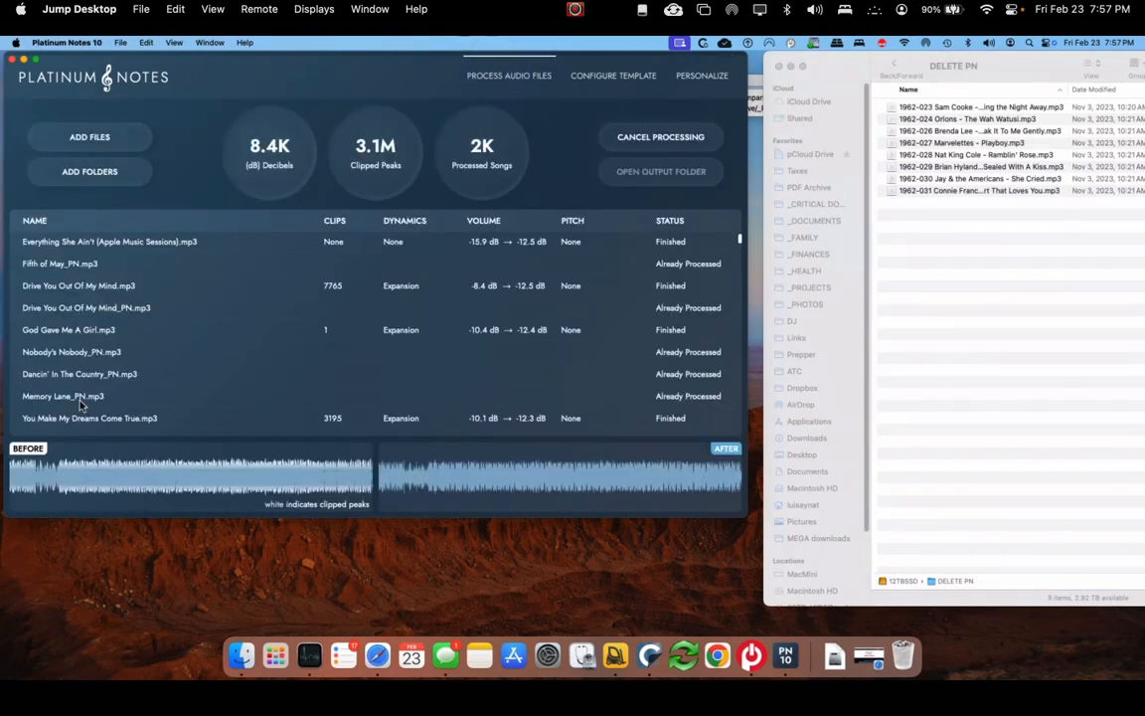
click(154, 320)
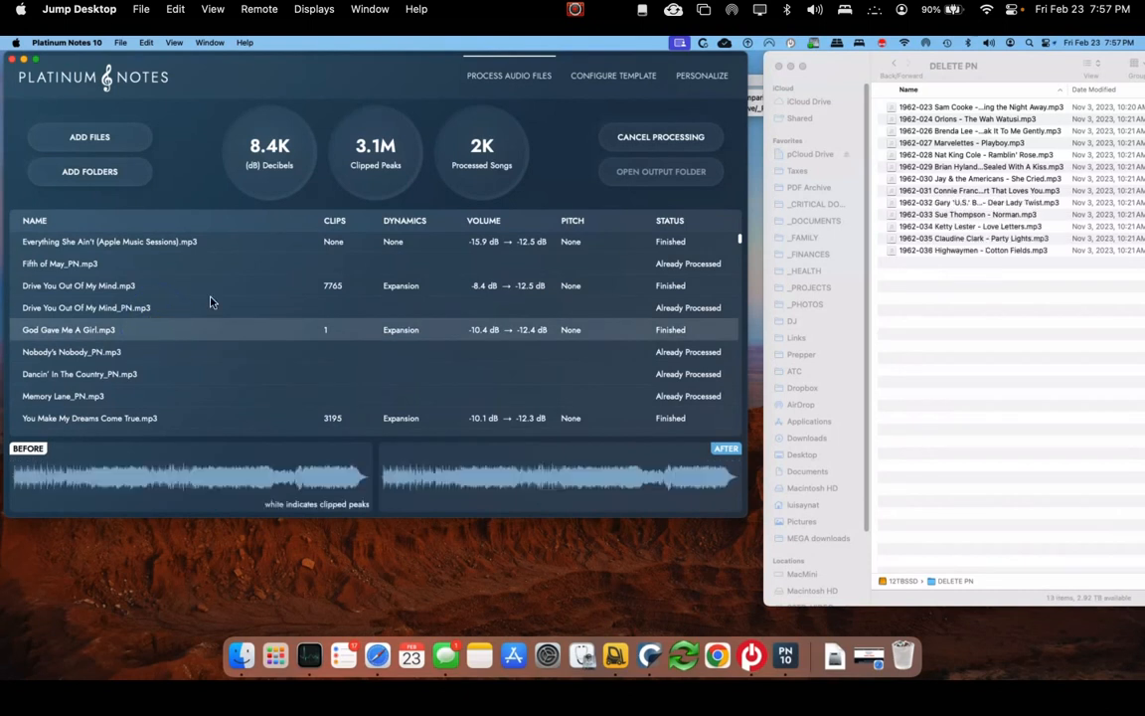
scroll(212, 299, up, 15)
scroll(266, 287, down, 15)
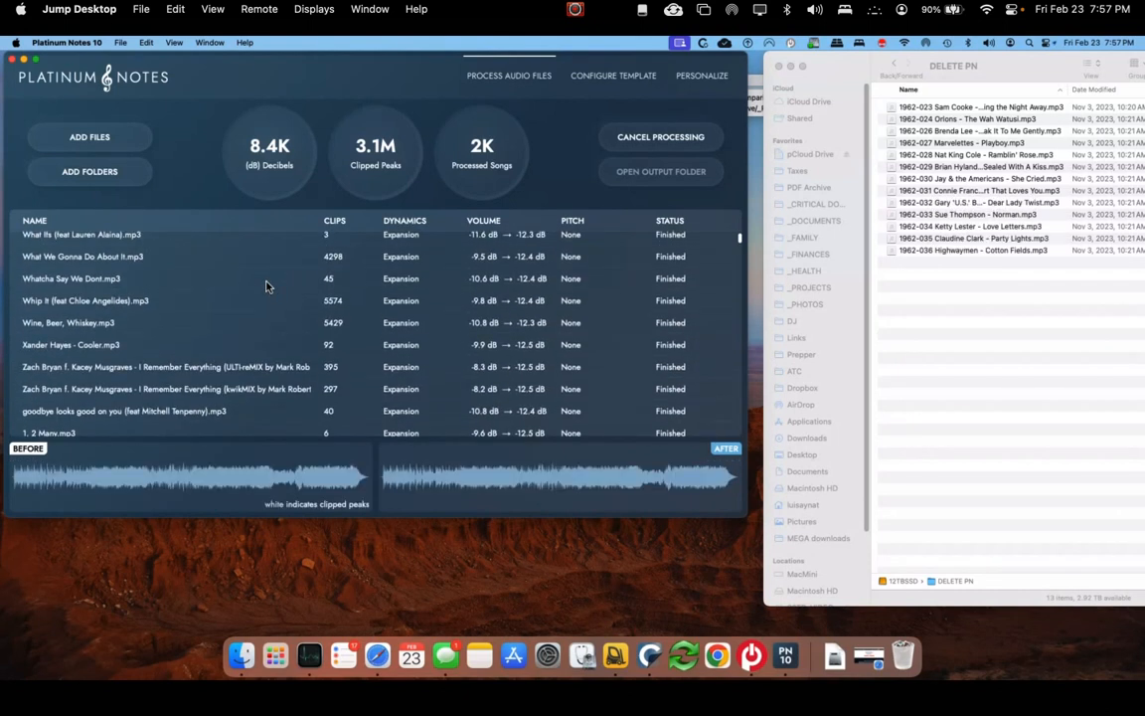
Inspect the before and after waveforms of Wine, Beer, Whiskey.mp3, and try to reveal both its processed and original files in Finder
click(267, 280)
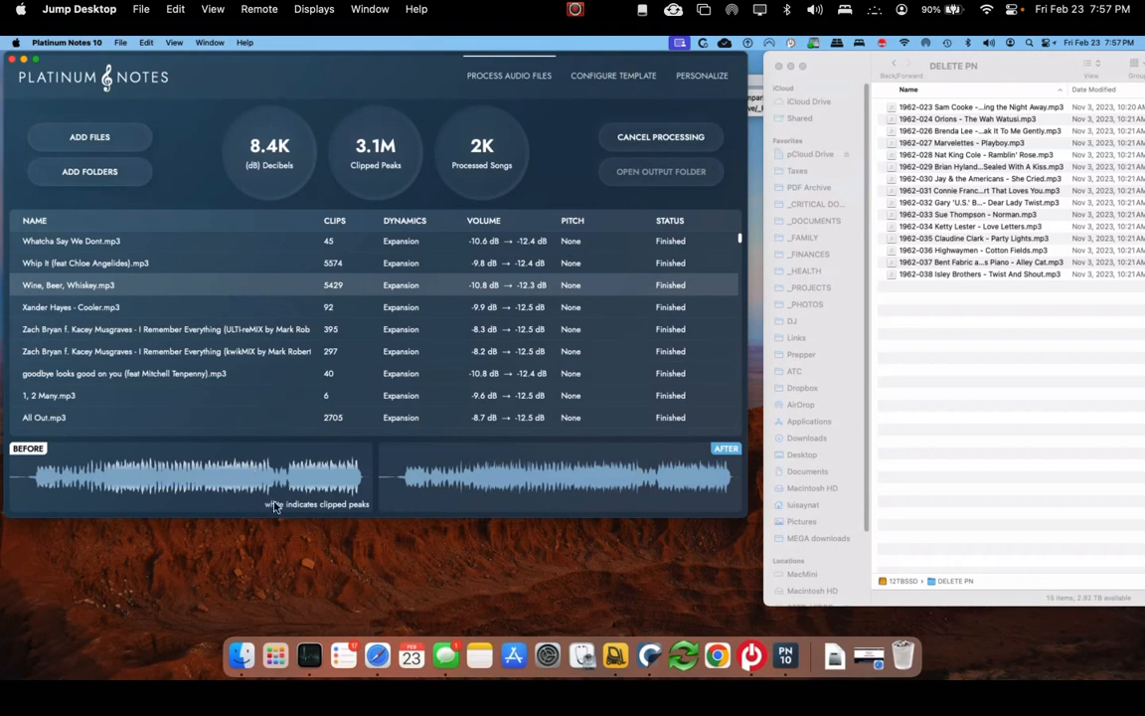
click(295, 472)
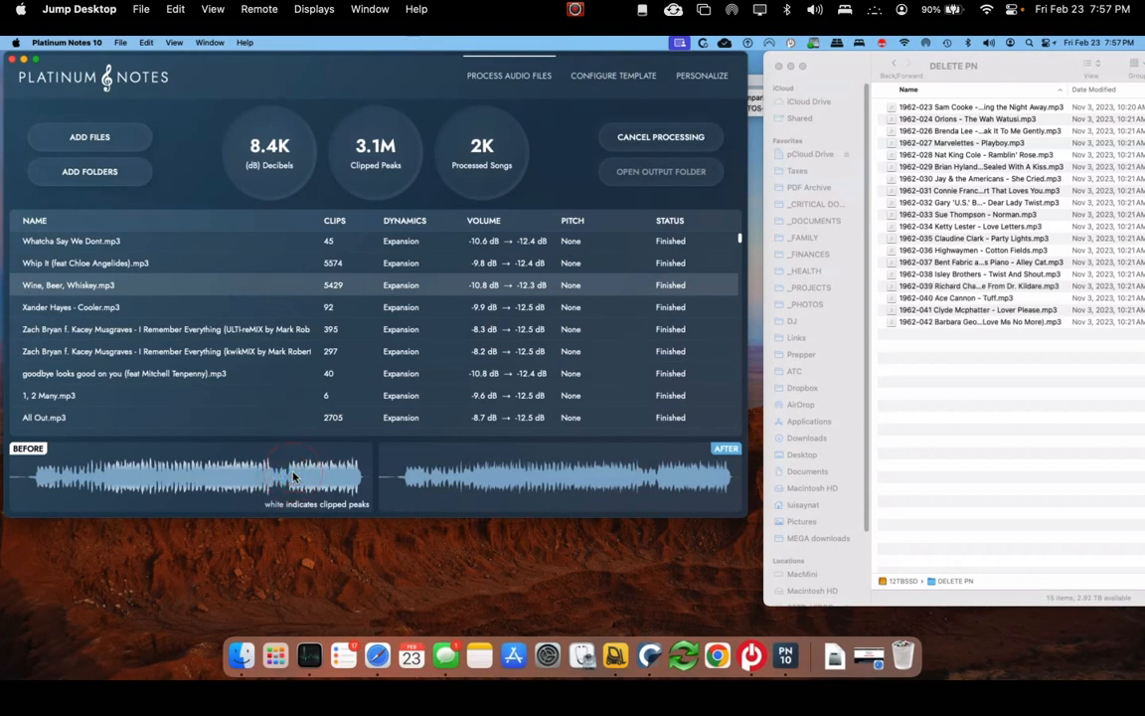
right_click(311, 288)
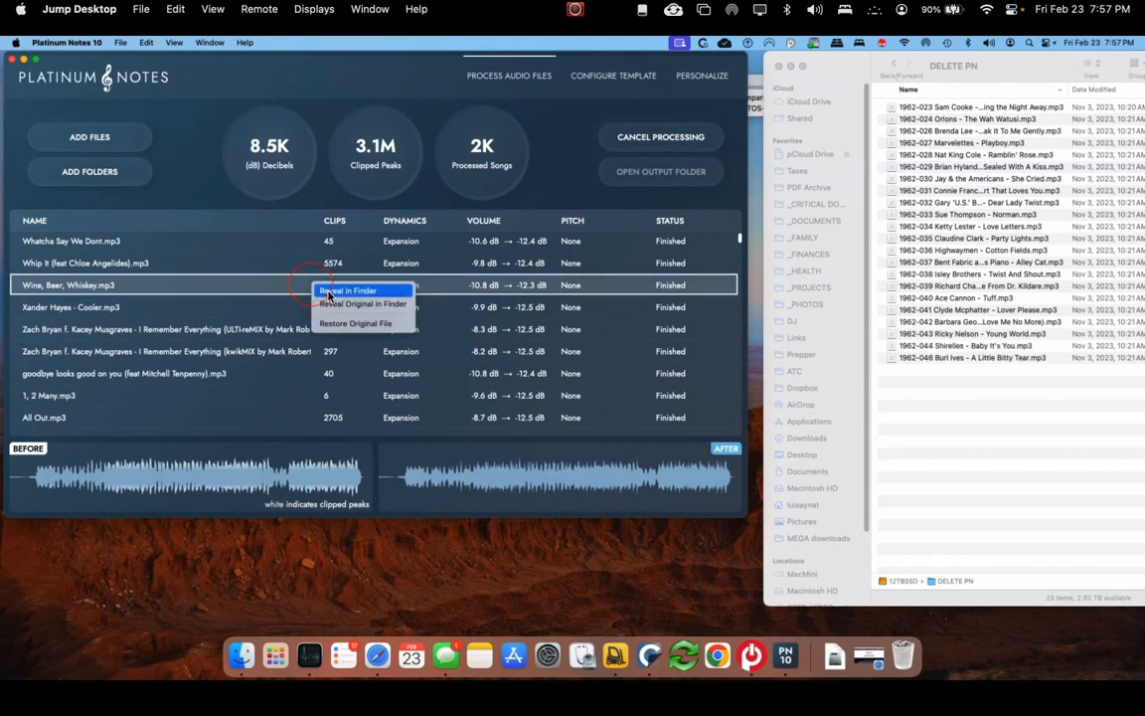
click(331, 290)
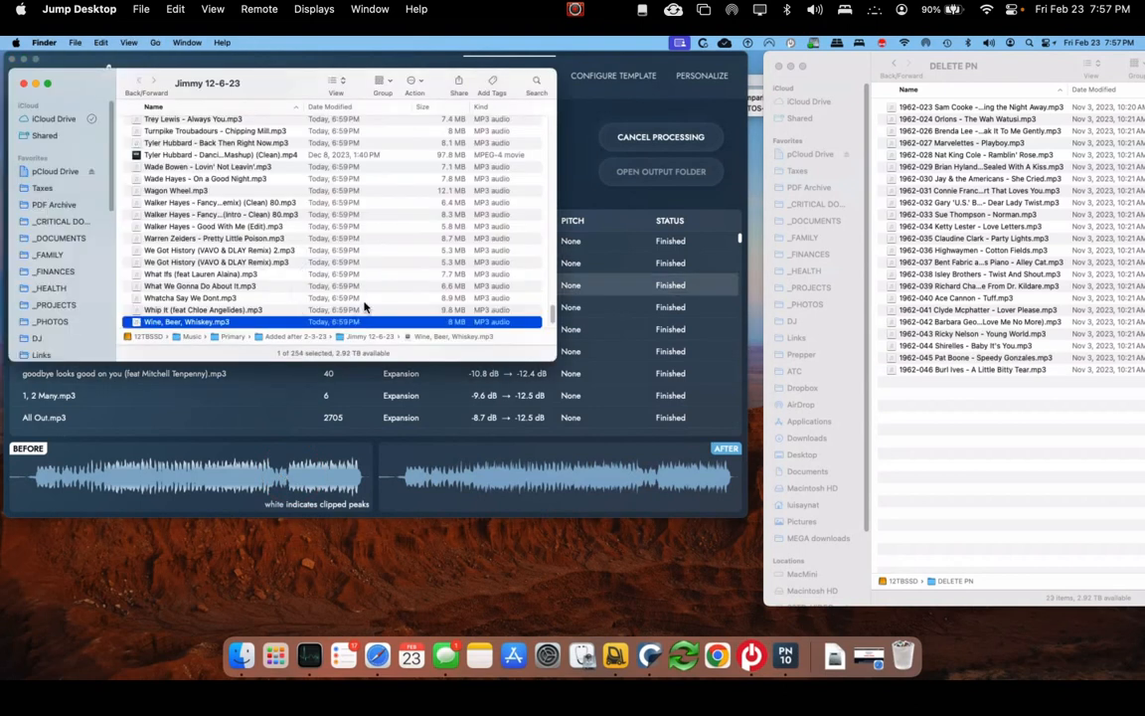
click(261, 77)
drag(261, 78, 888, 82)
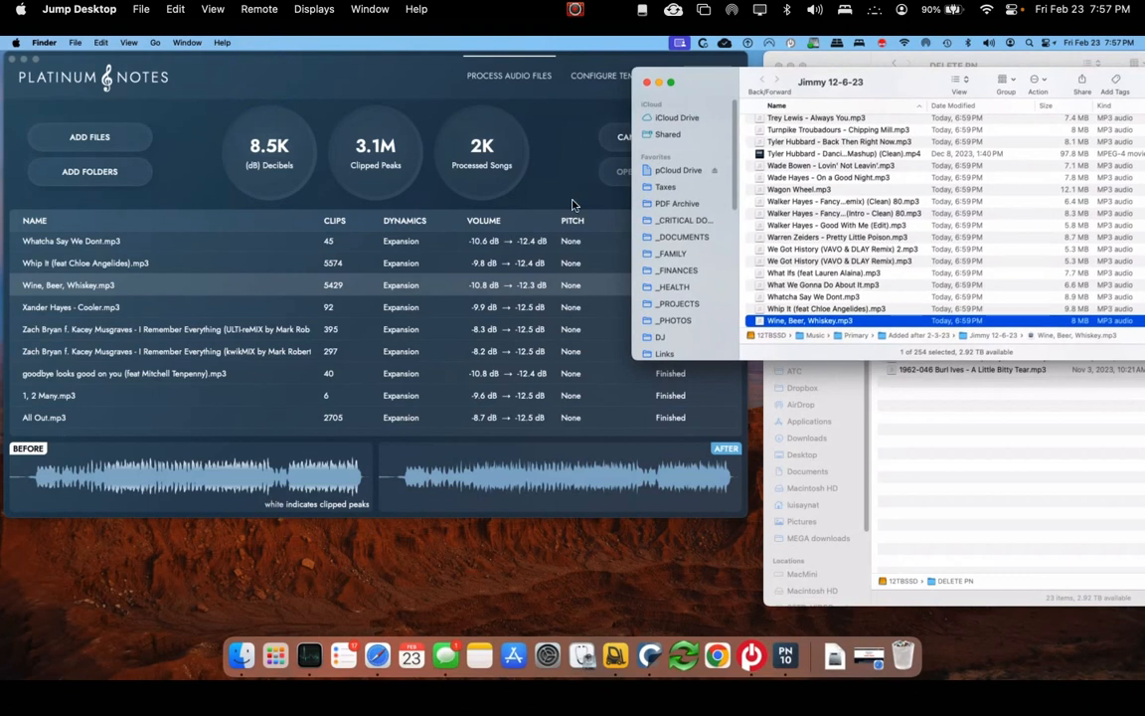
right_click(231, 291)
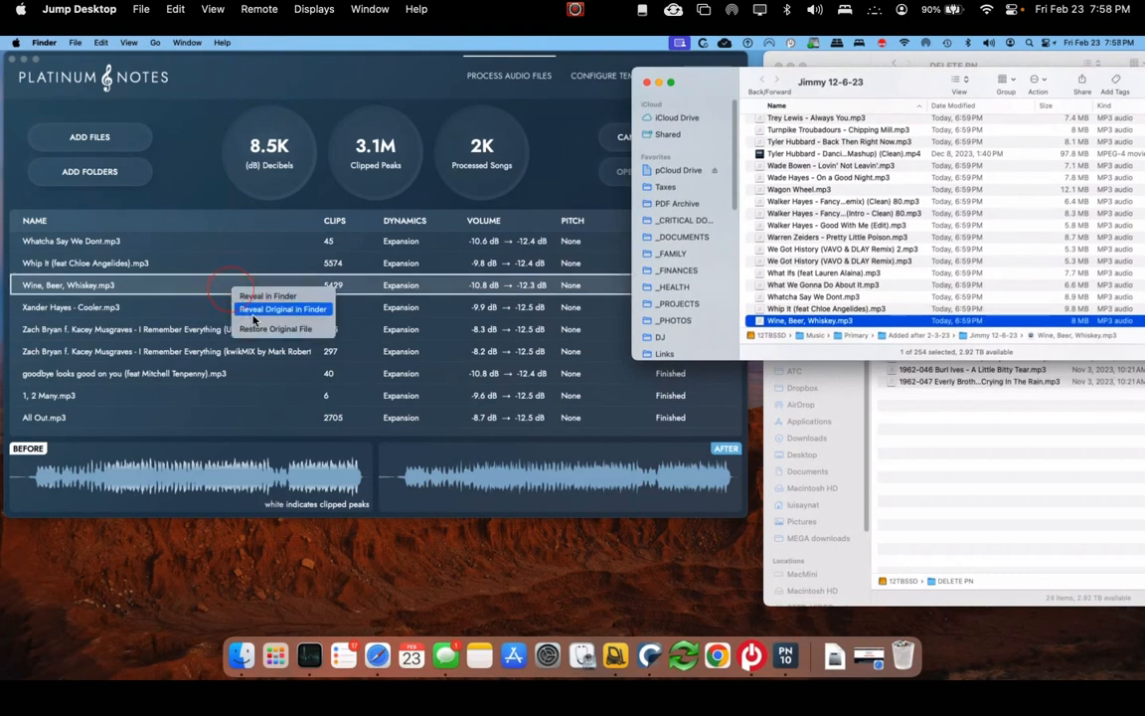
click(253, 314)
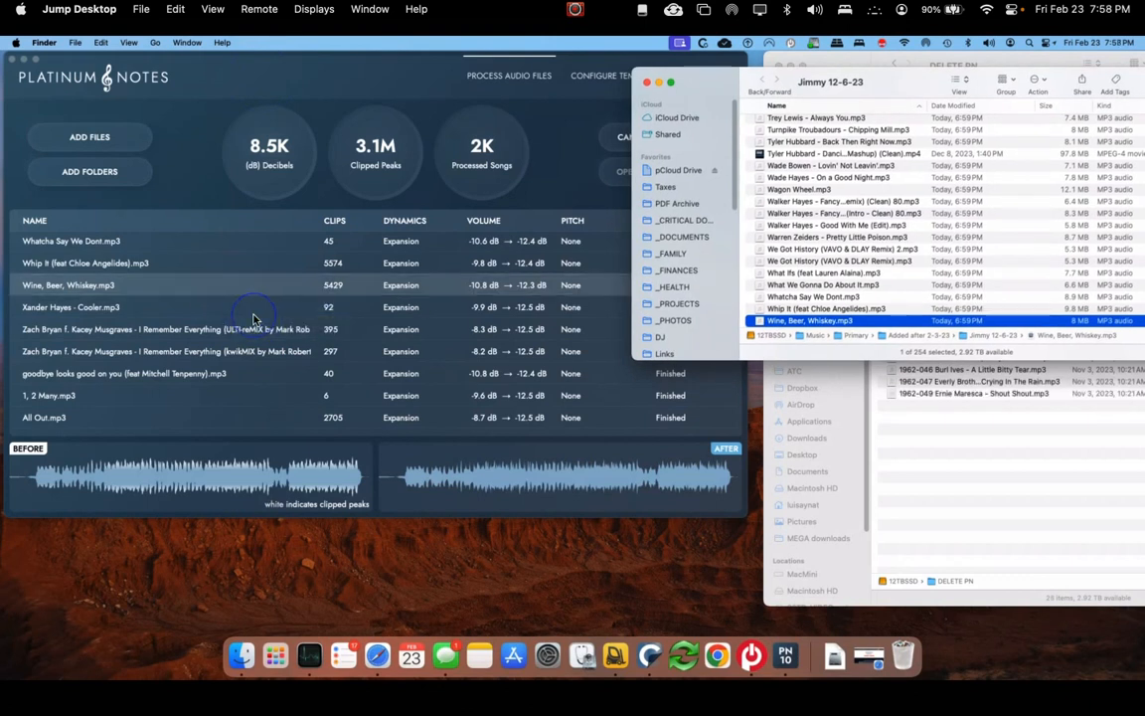
Preview the processed Wine, Beer, Whiskey.mp3 in Finder from about 0:30 into the song, and close the preview
click(792, 320)
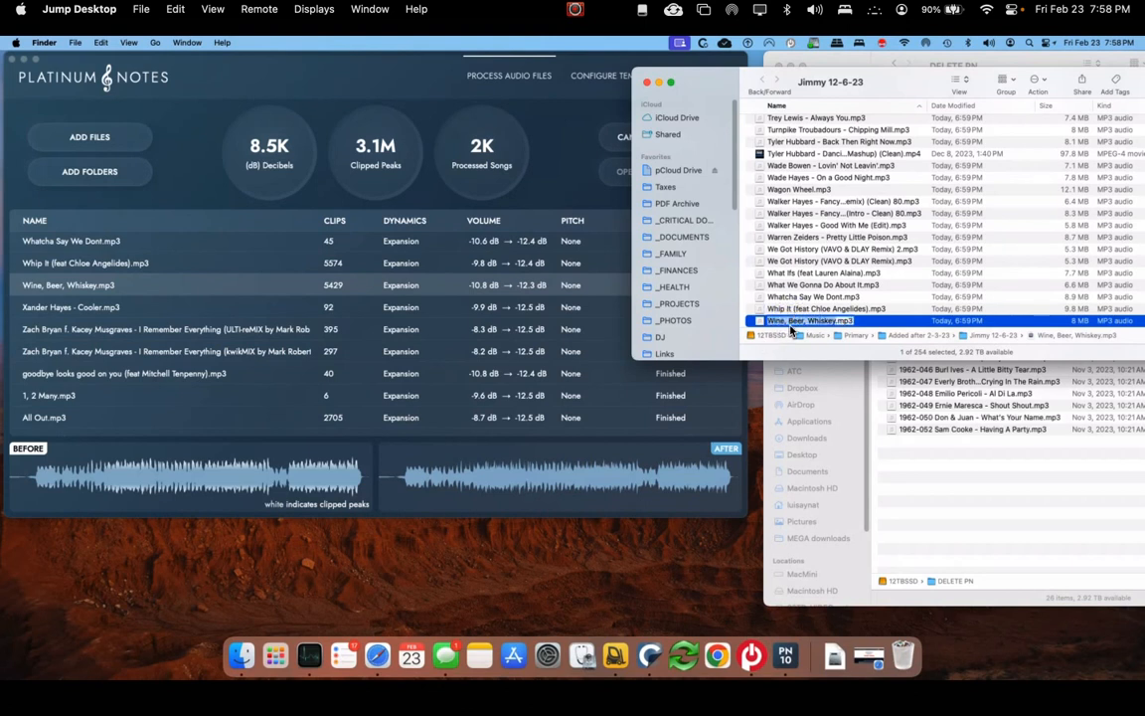
click(800, 287)
click(794, 323)
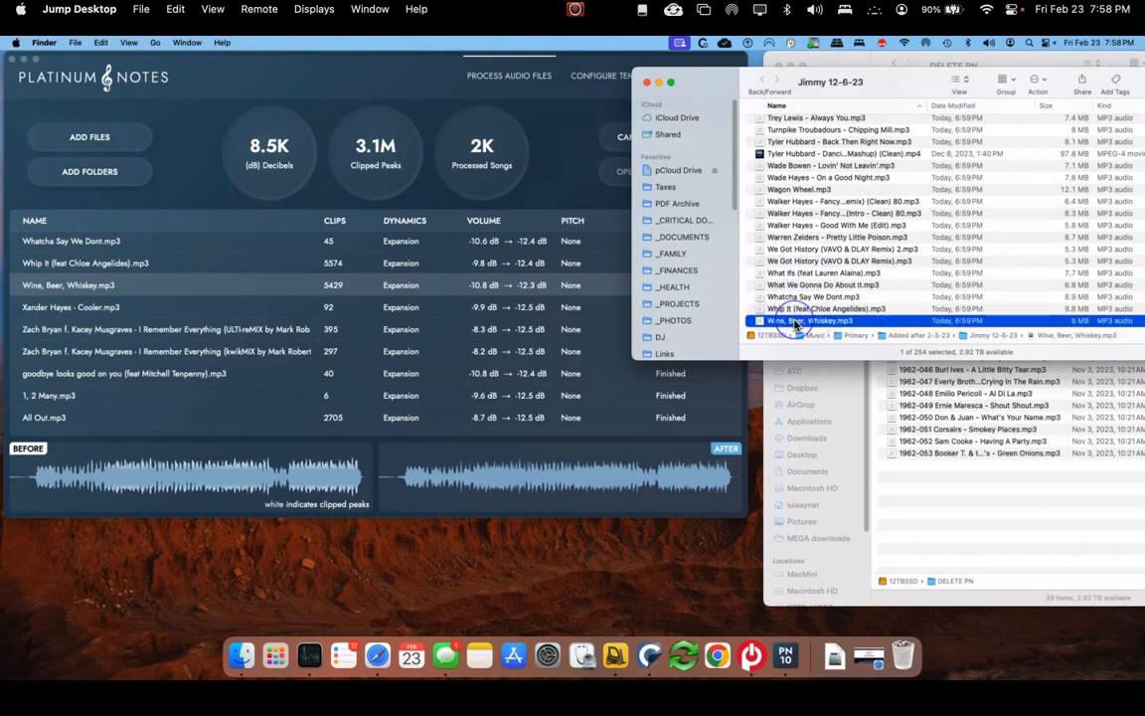
key(space)
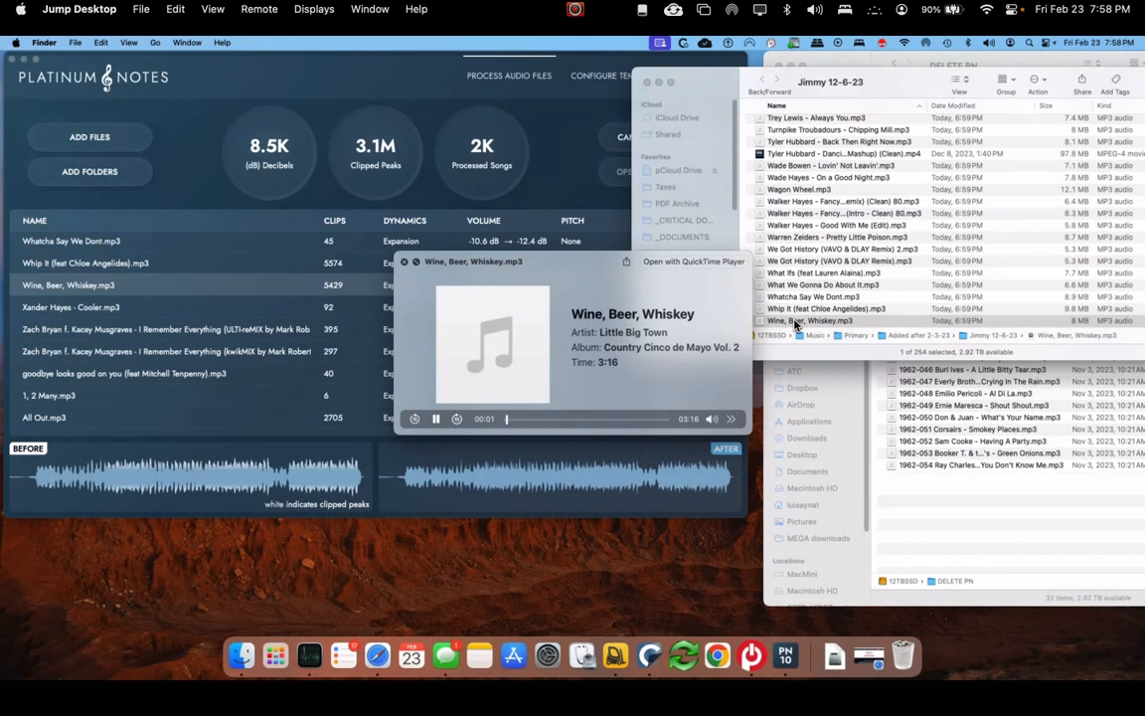
click(525, 418)
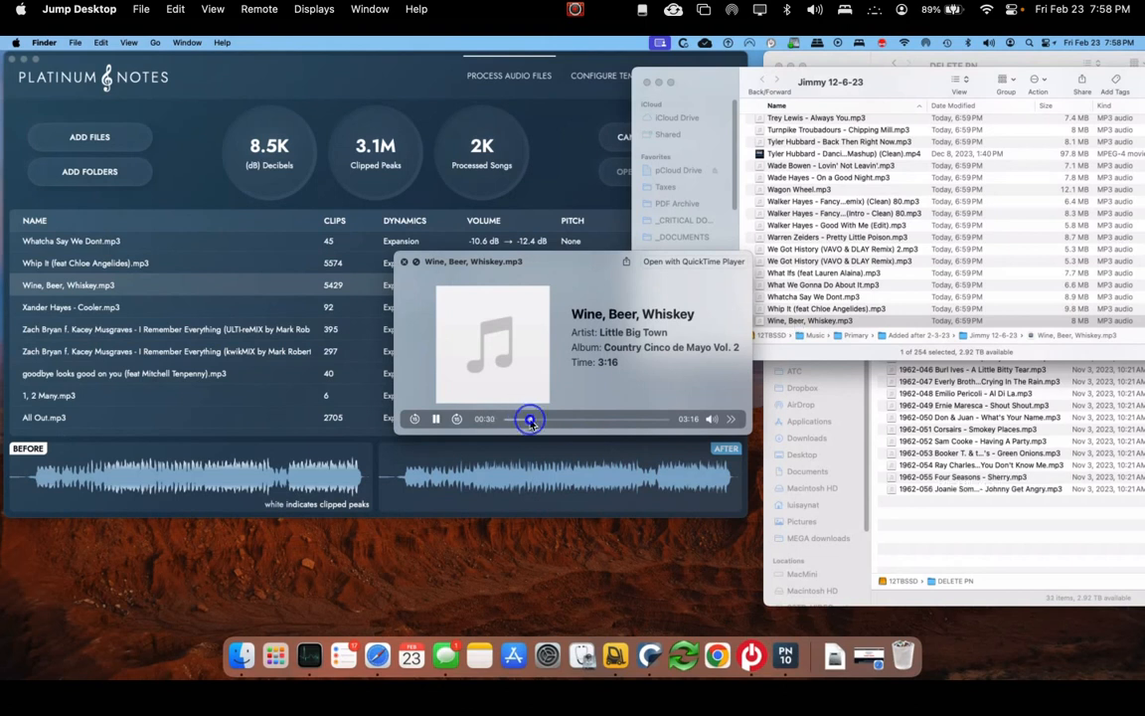
click(406, 263)
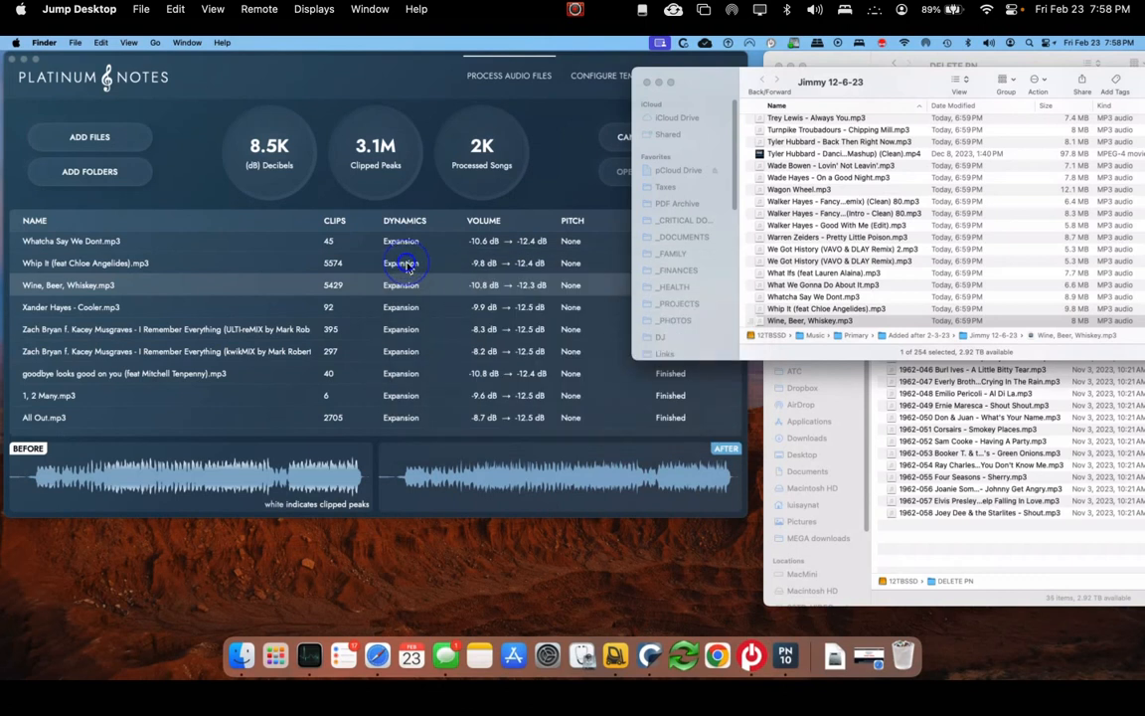
Close the Jimmy 12-6-23 Finder window and try again to reveal the original file of Wine, Beer, Whiskey.mp3 from Platinum Notes
click(397, 286)
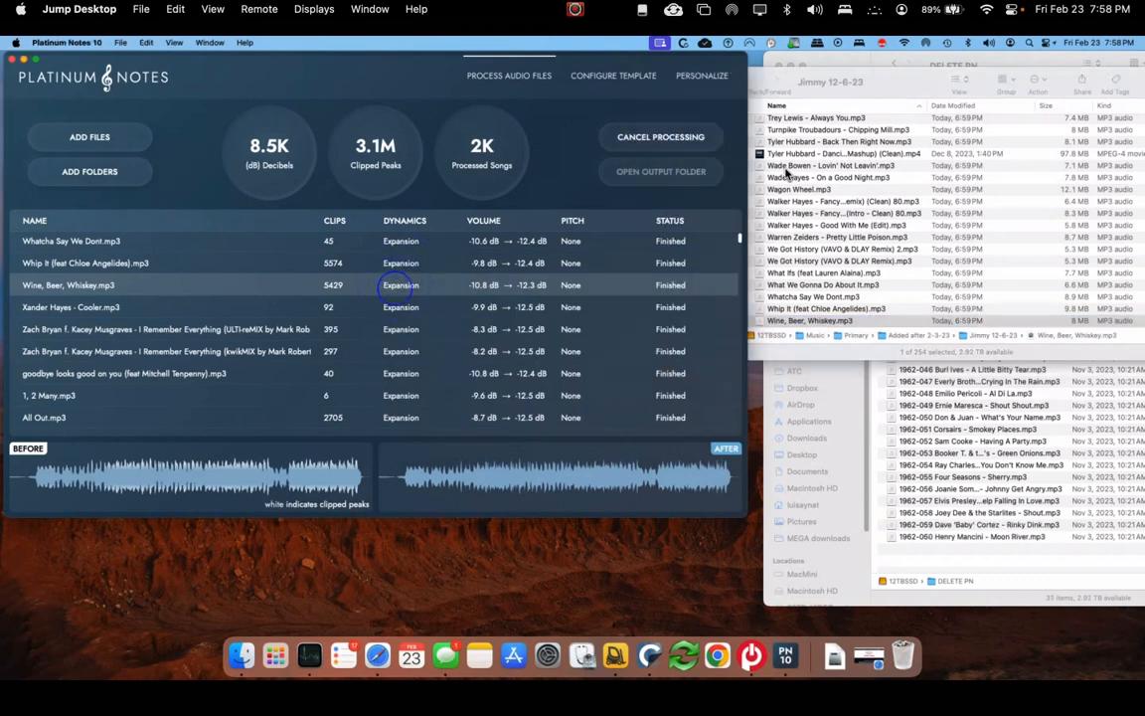
click(829, 84)
click(649, 79)
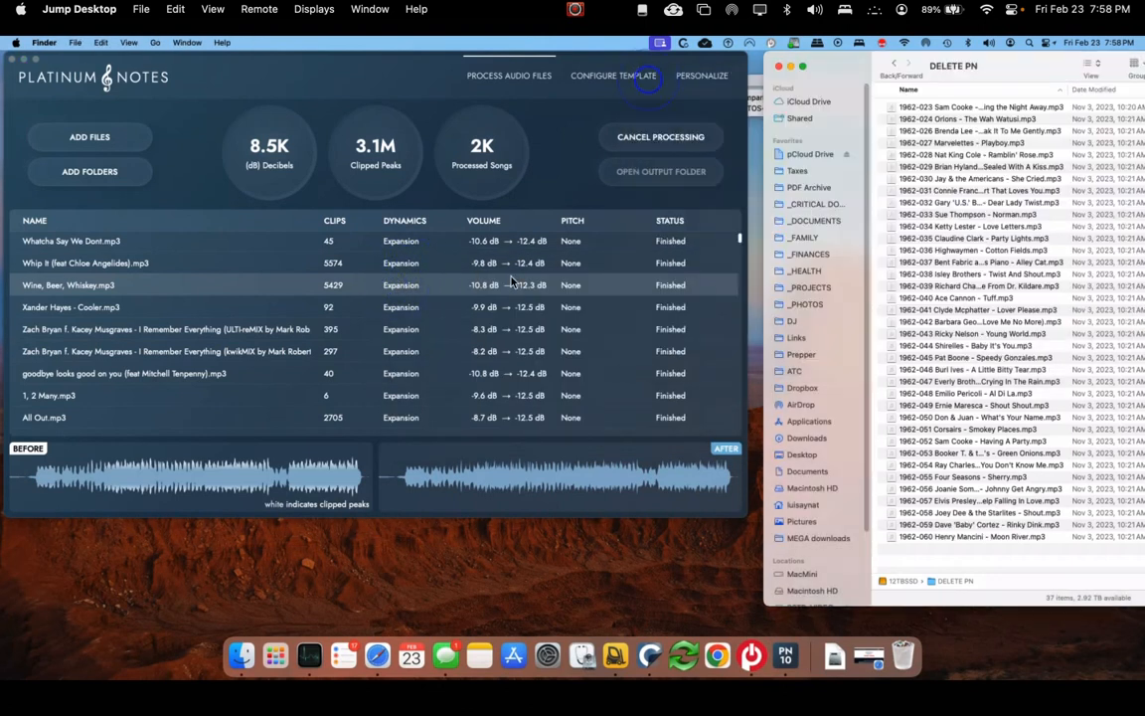
right_click(434, 287)
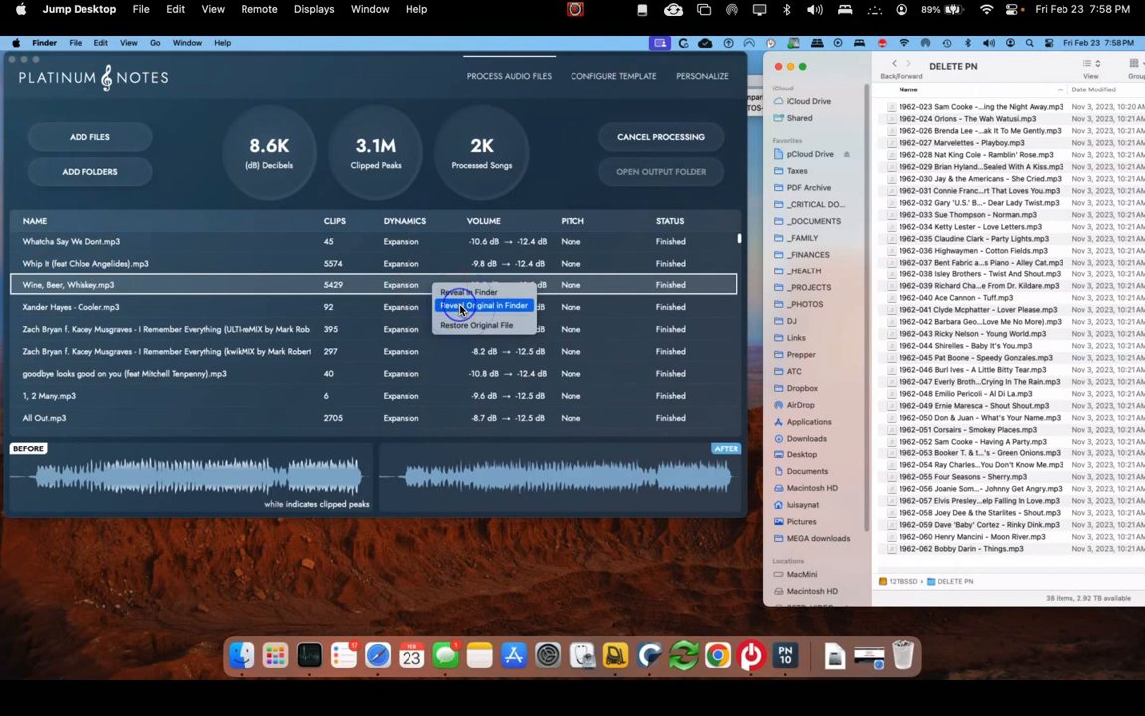
click(459, 307)
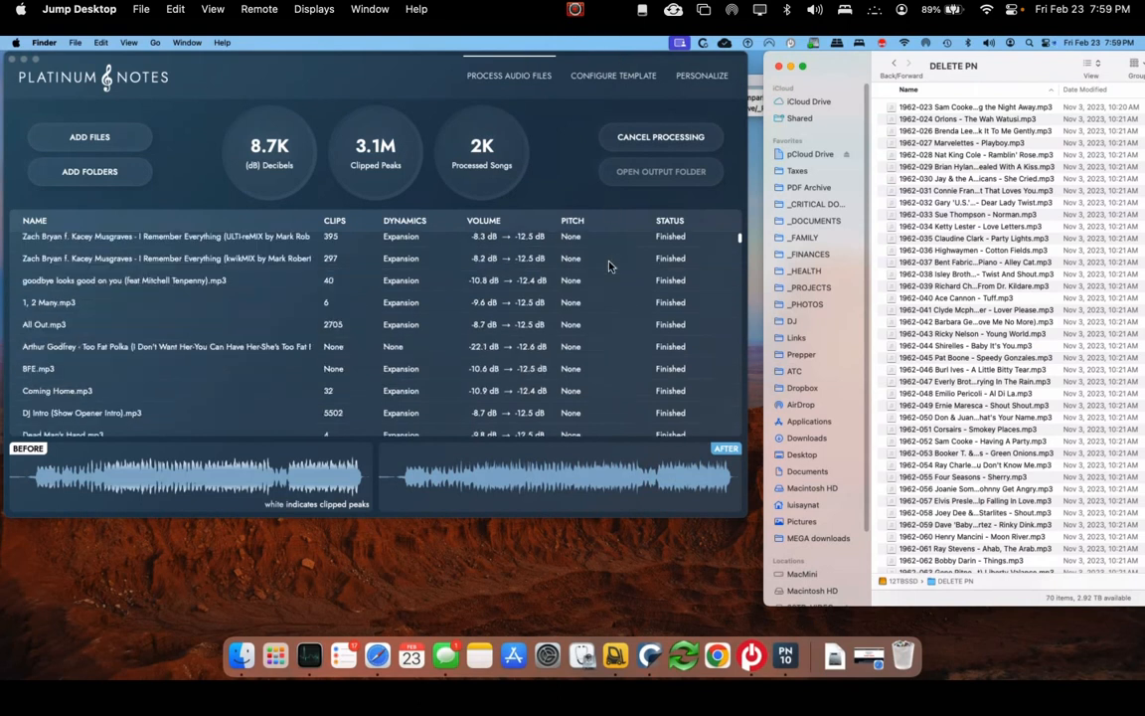
Look through the Platinum Notes song list, comparing clips, dynamics and volume of finished songs and the status of the 1963 tracks
click(741, 249)
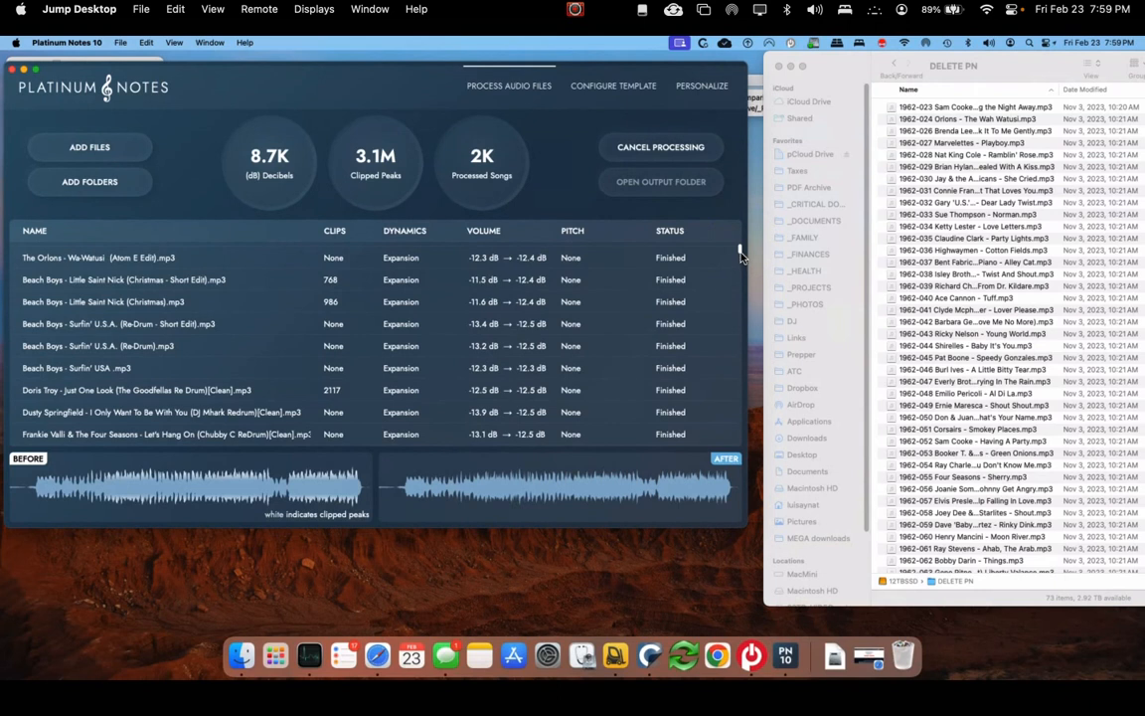
scroll(740, 281, up, 20)
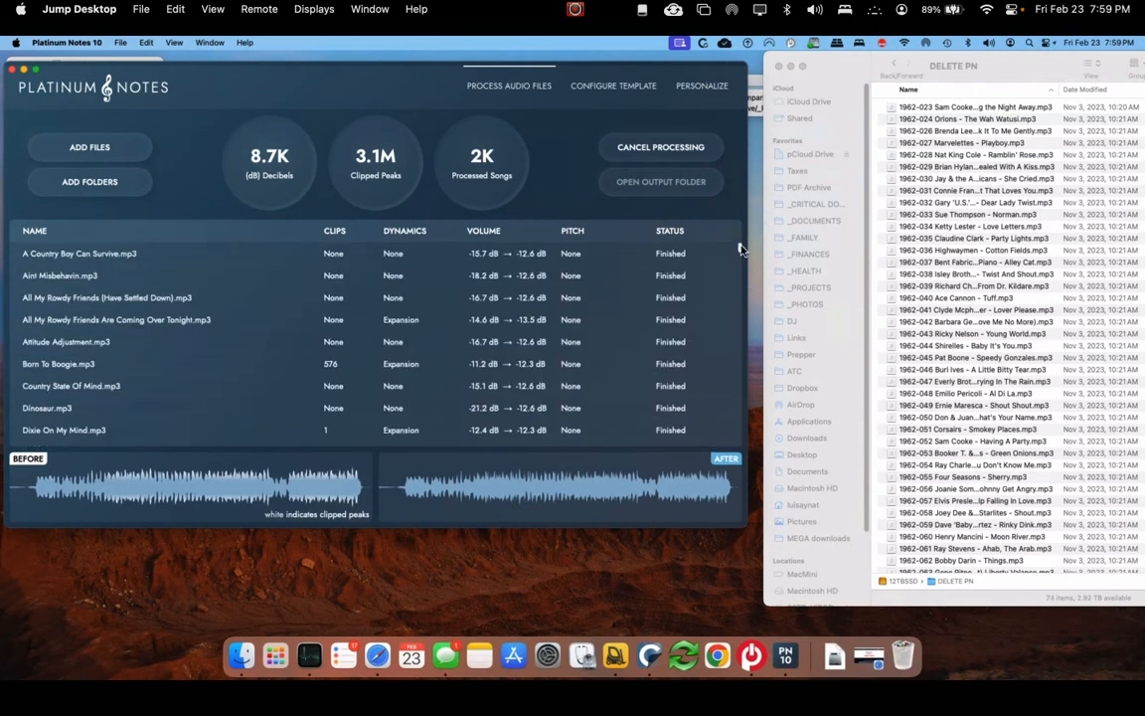
scroll(666, 346, down, 20)
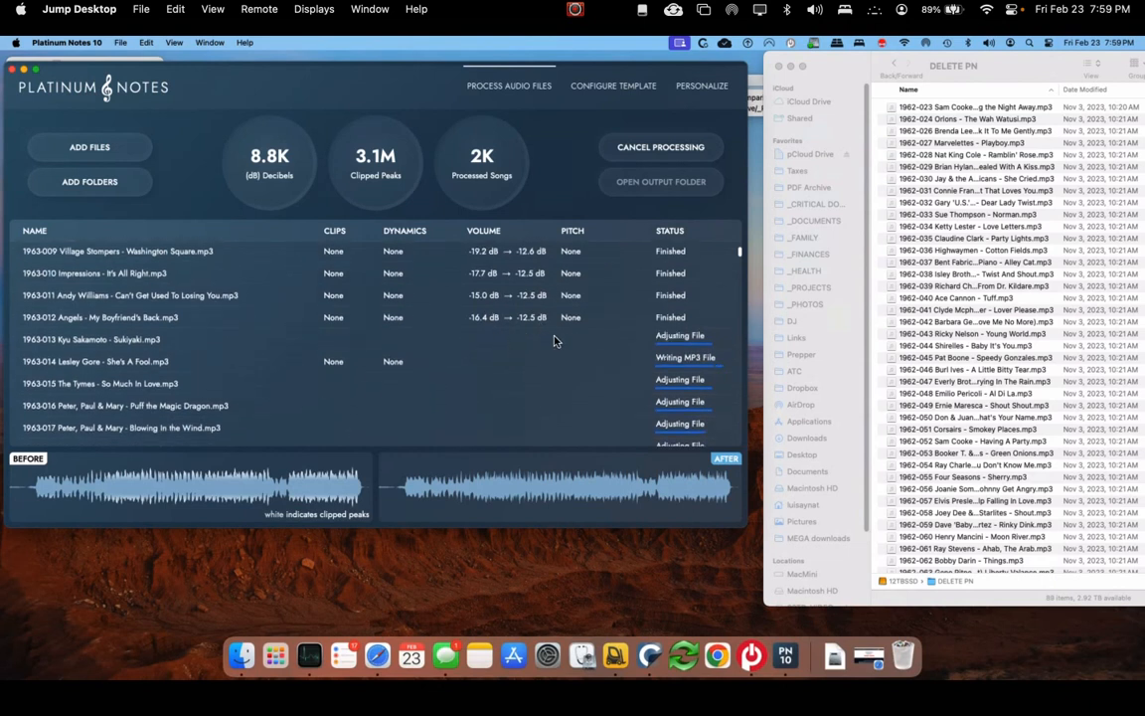
scroll(517, 338, up, 5)
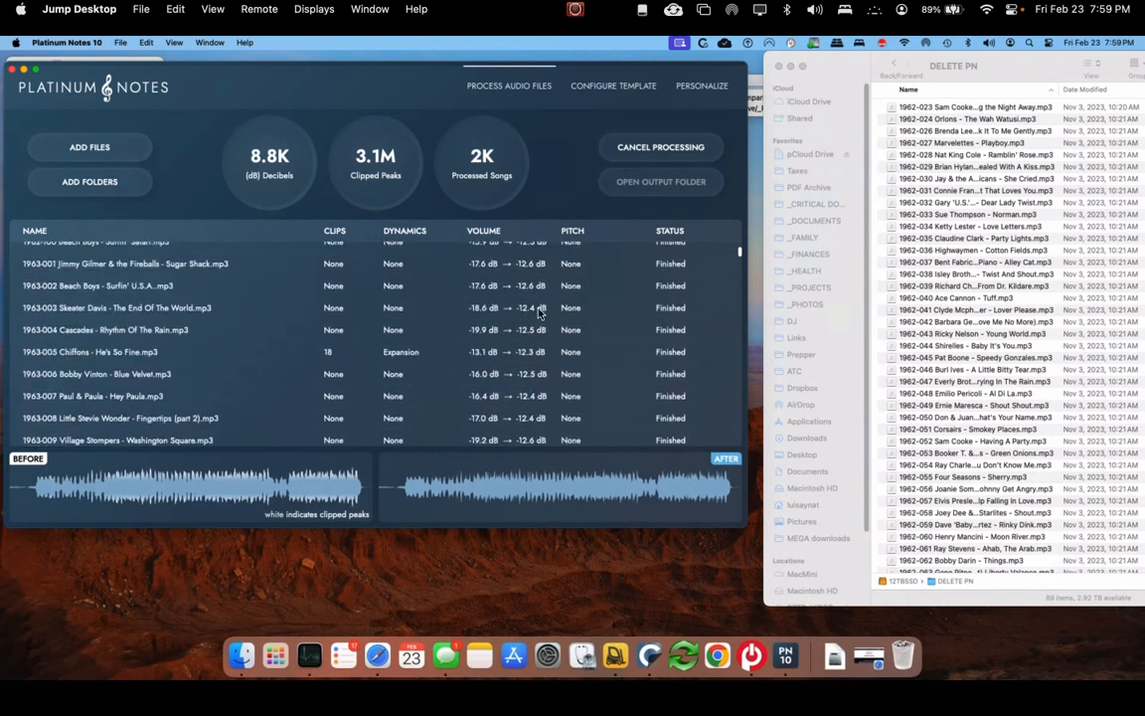
scroll(539, 314, down, 10)
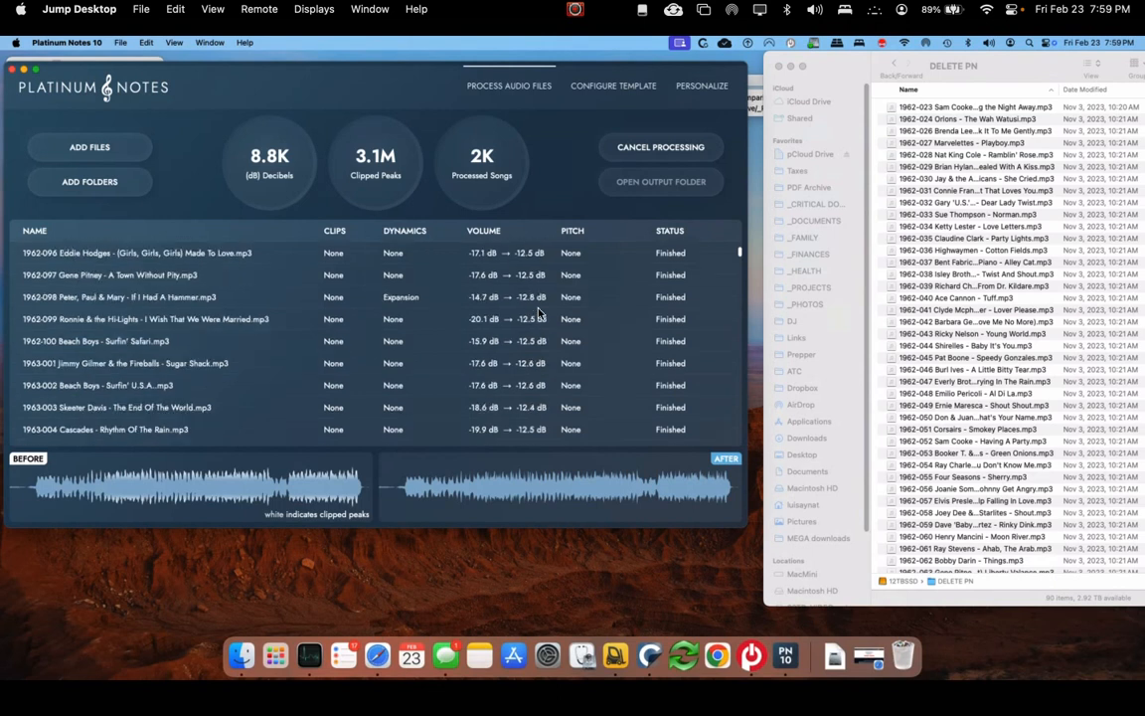
scroll(539, 313, up, 1)
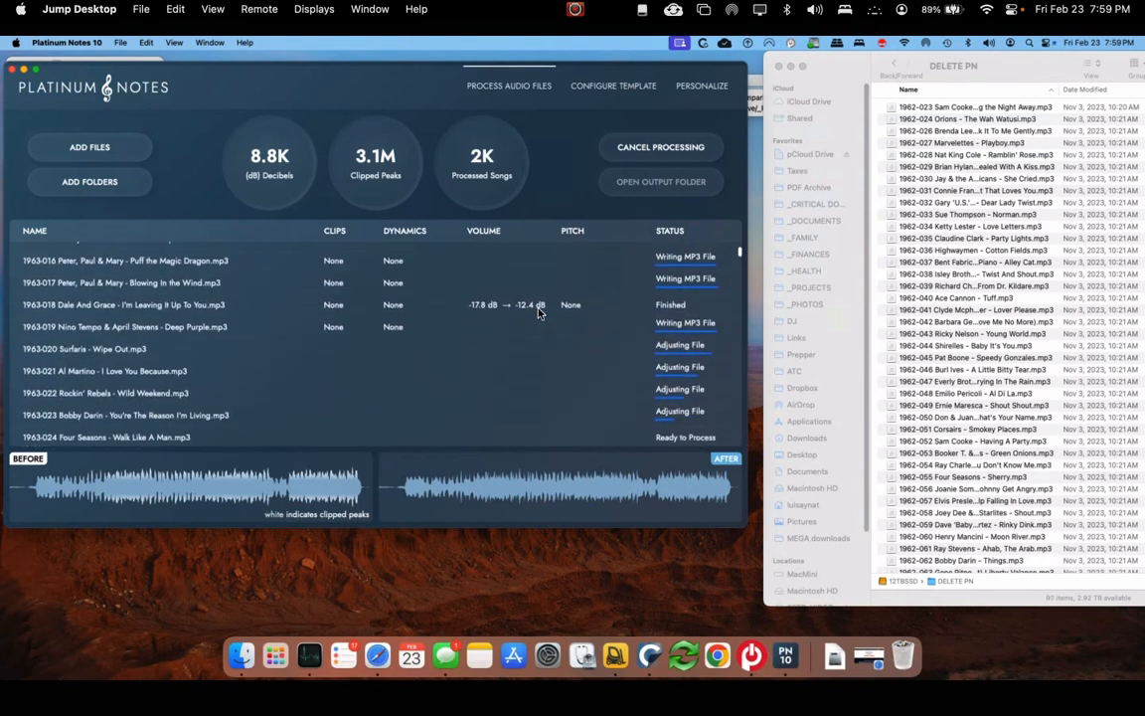